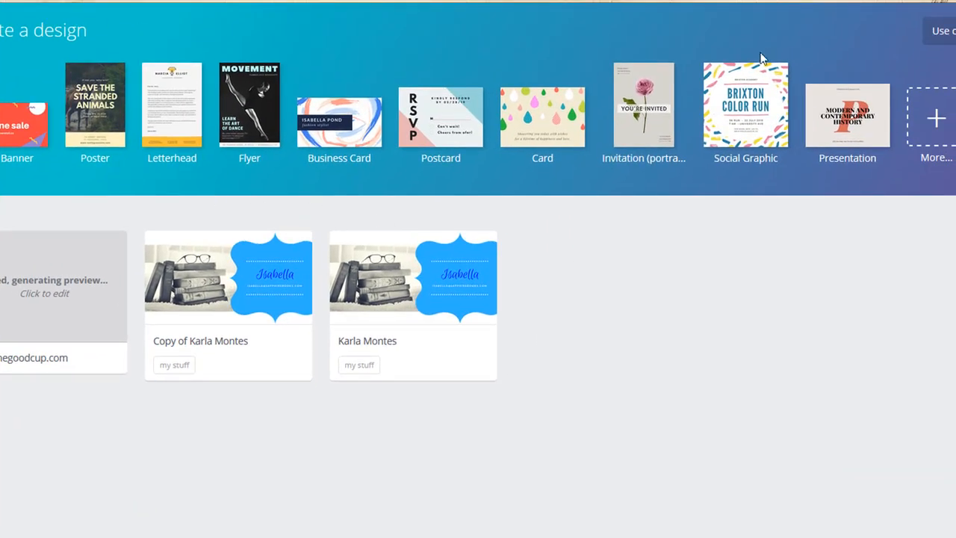
Step: Browse the full catalogue of design types and create a new blank Facebook Post design
click(936, 113)
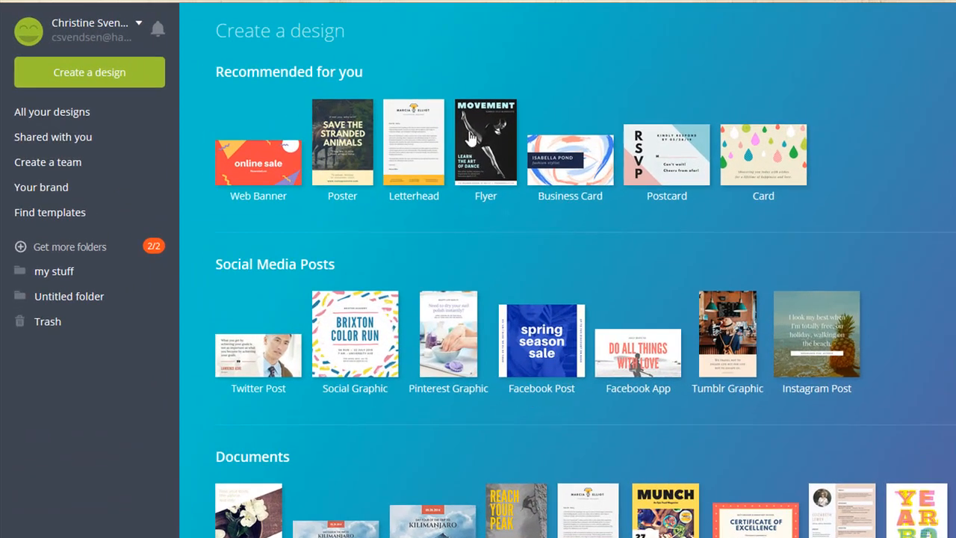
scroll(478, 260, down, 3)
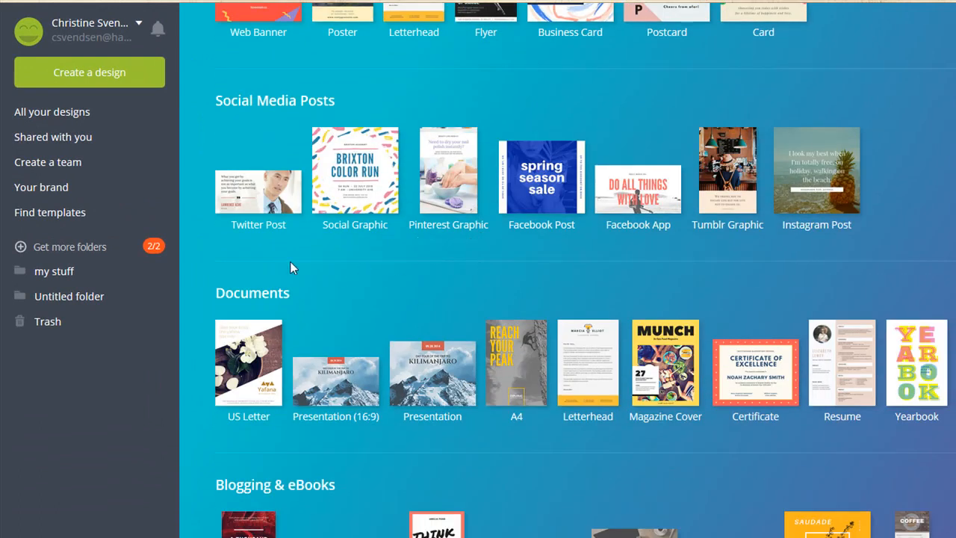
scroll(348, 288, down, 6)
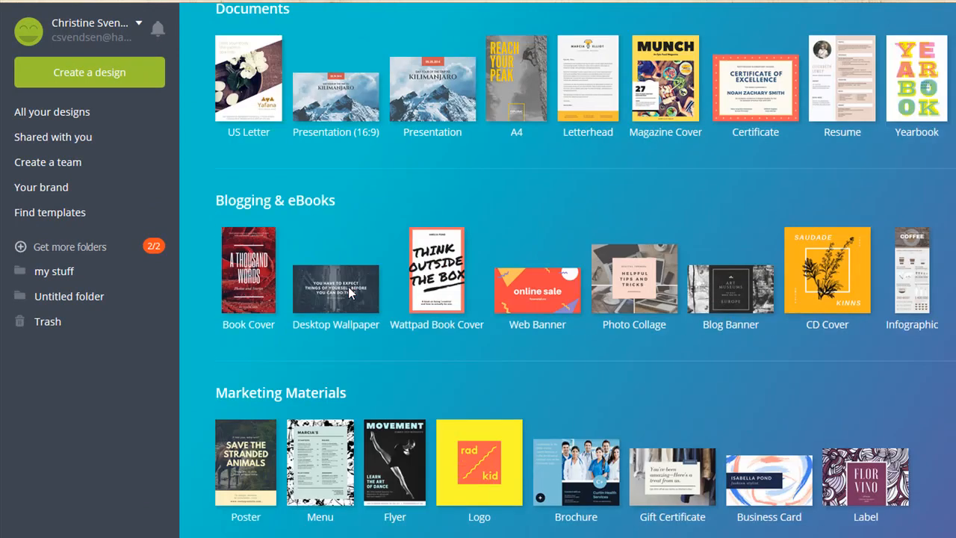
scroll(350, 290, down, 4)
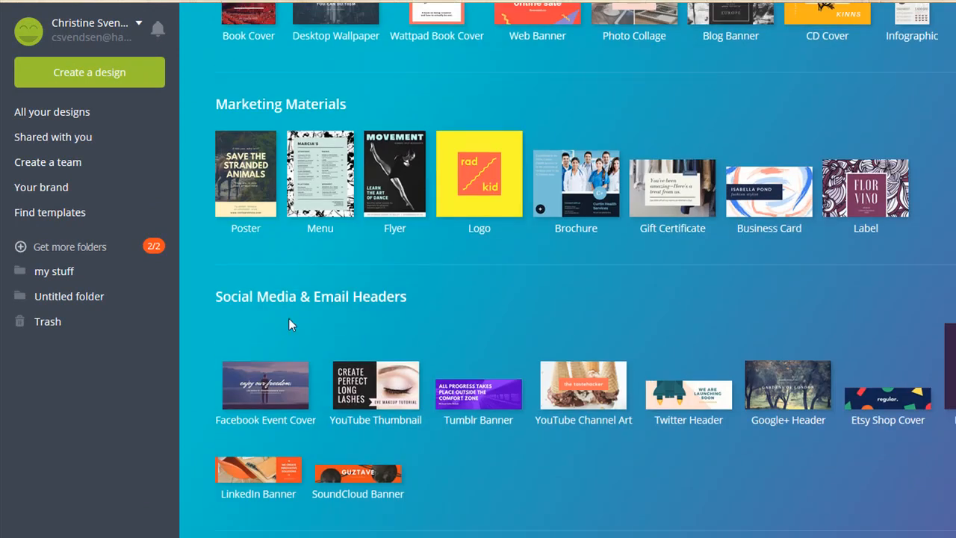
scroll(297, 311, down, 4)
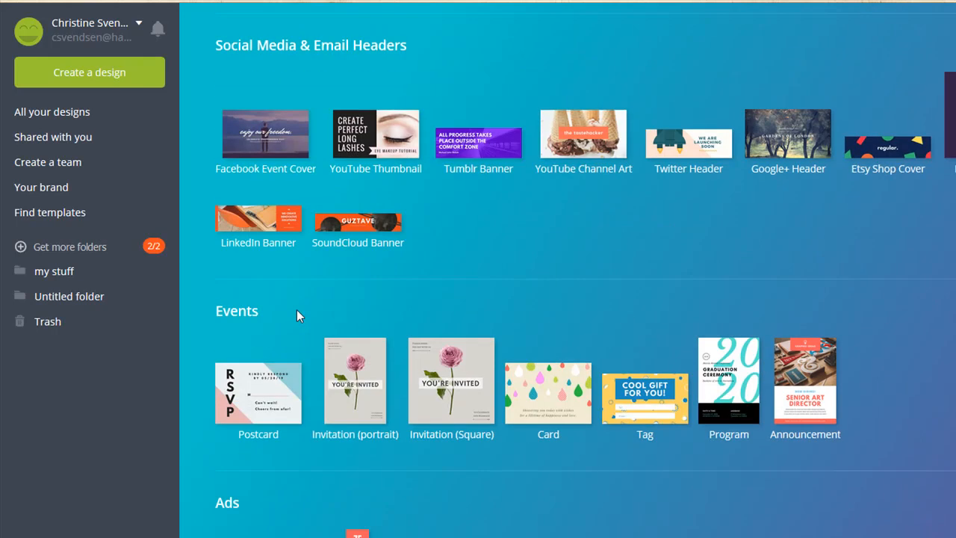
scroll(297, 309, up, 12)
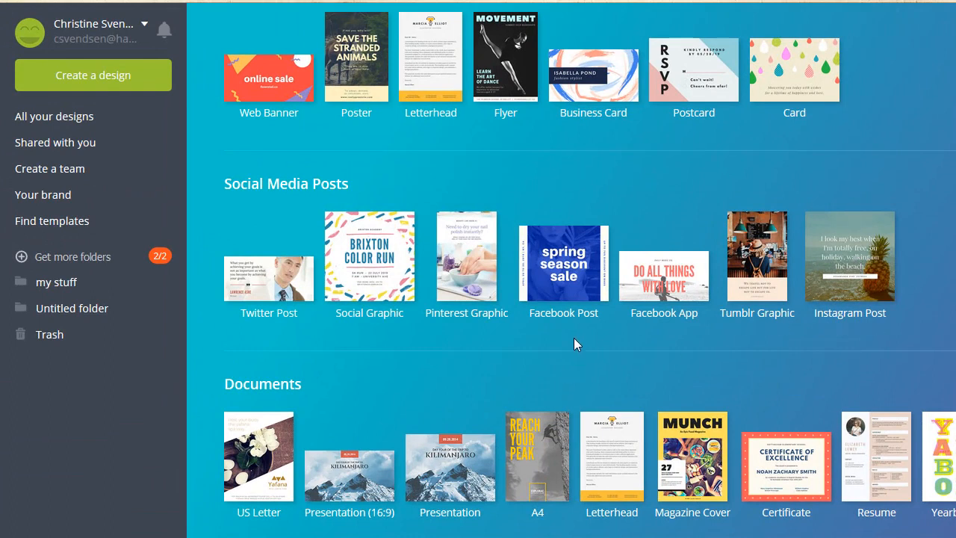
click(562, 256)
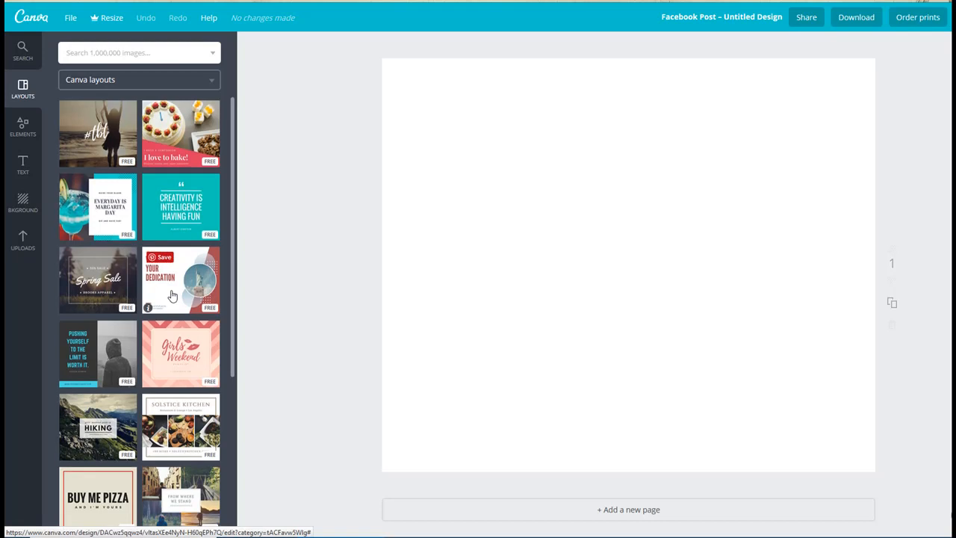
Step: Look through the Canva layouts for the Facebook post and check the filter options of the image search
scroll(171, 295, down, 3)
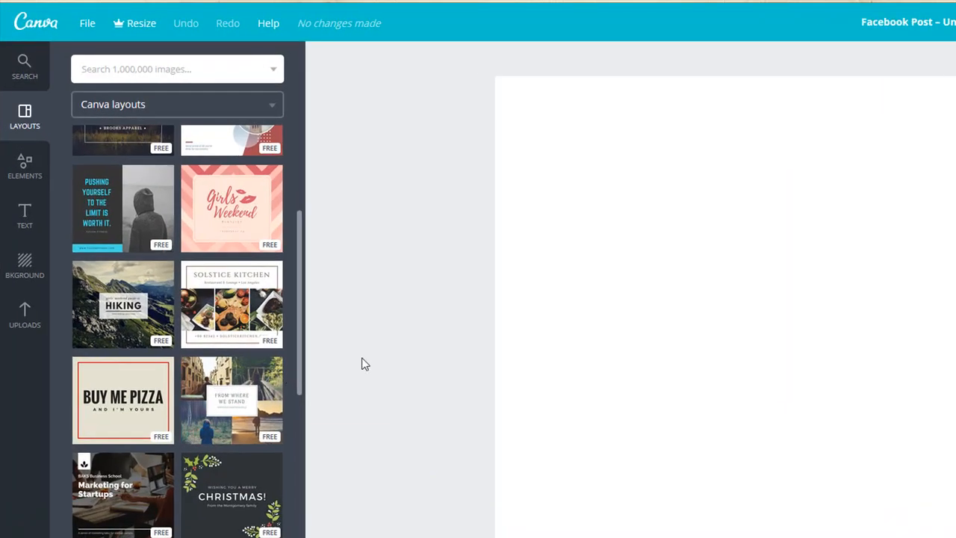
scroll(188, 399, down, 5)
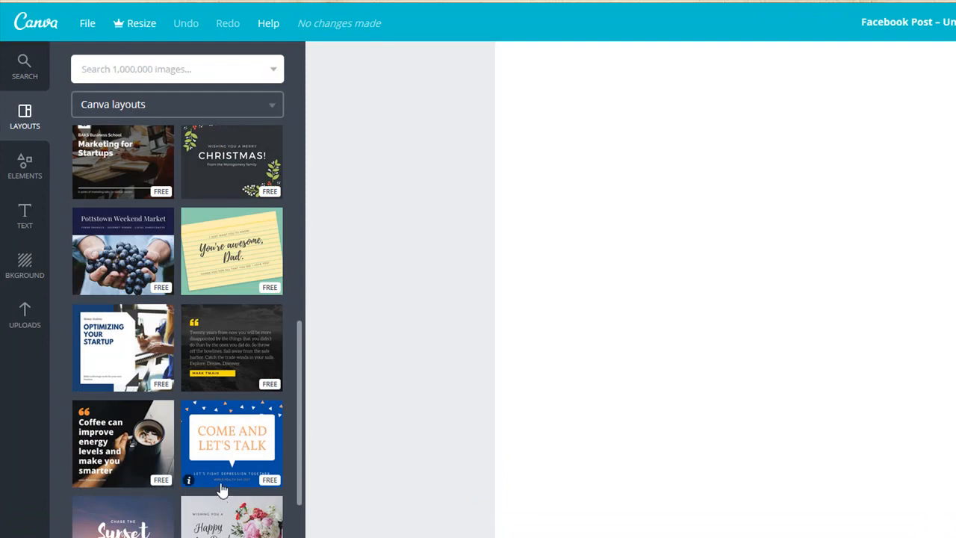
click(275, 71)
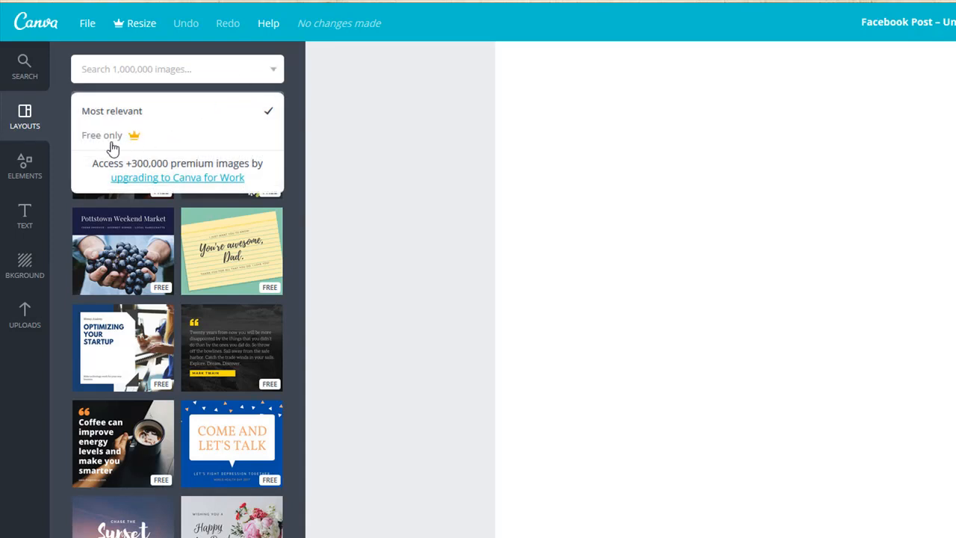
click(344, 192)
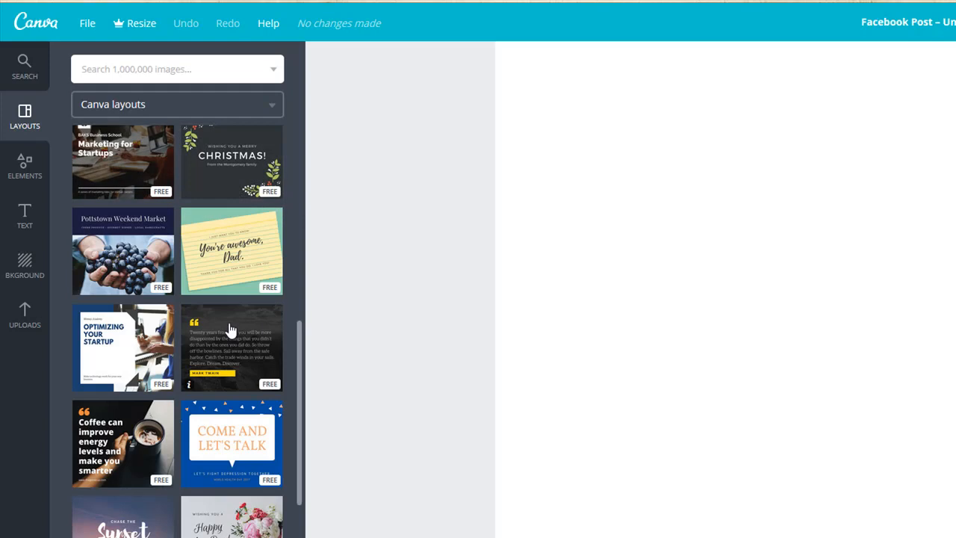
scroll(231, 330, down, 15)
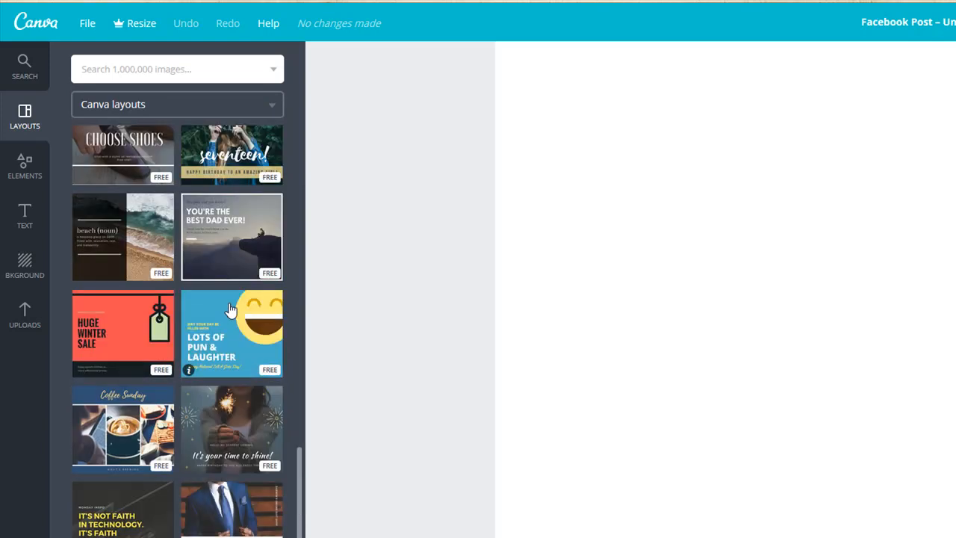
scroll(231, 310, down, 12)
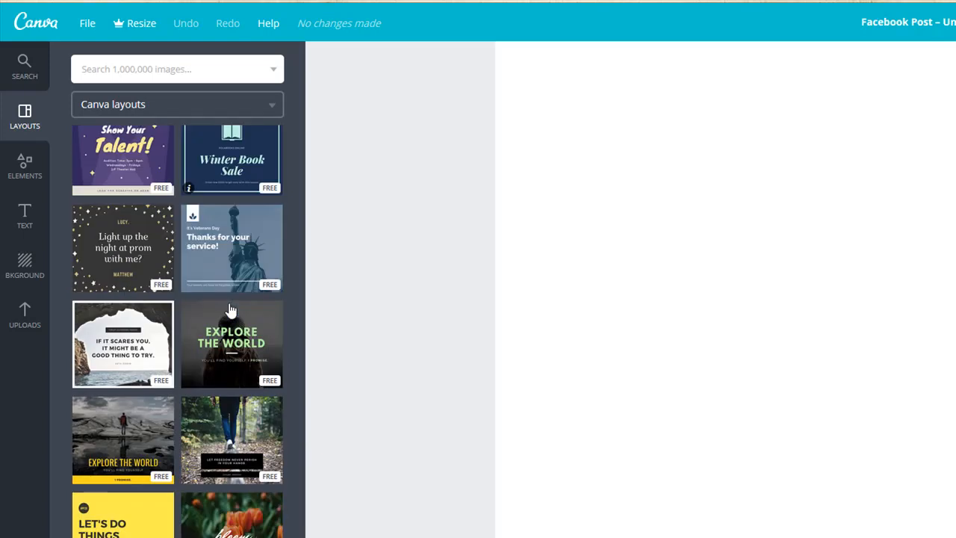
scroll(230, 310, down, 9)
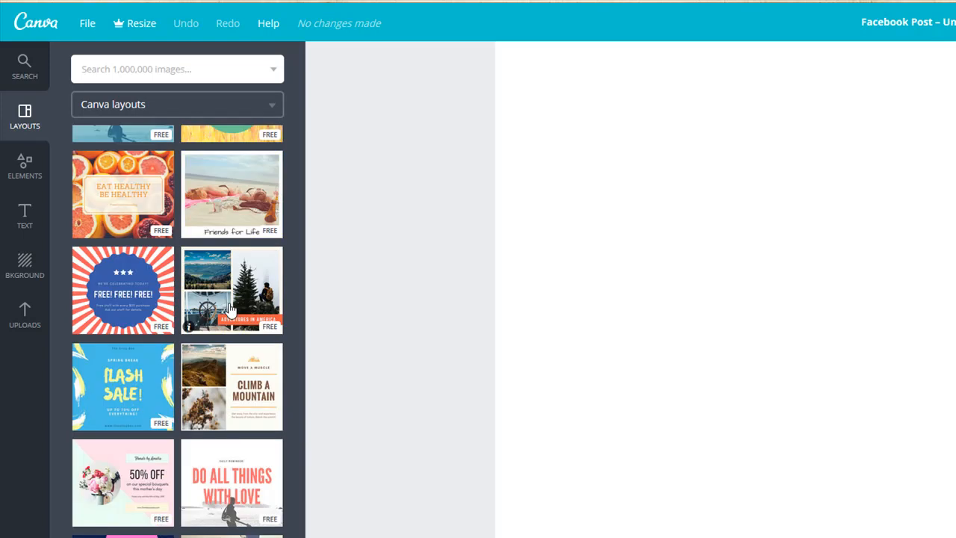
scroll(230, 306, down, 5)
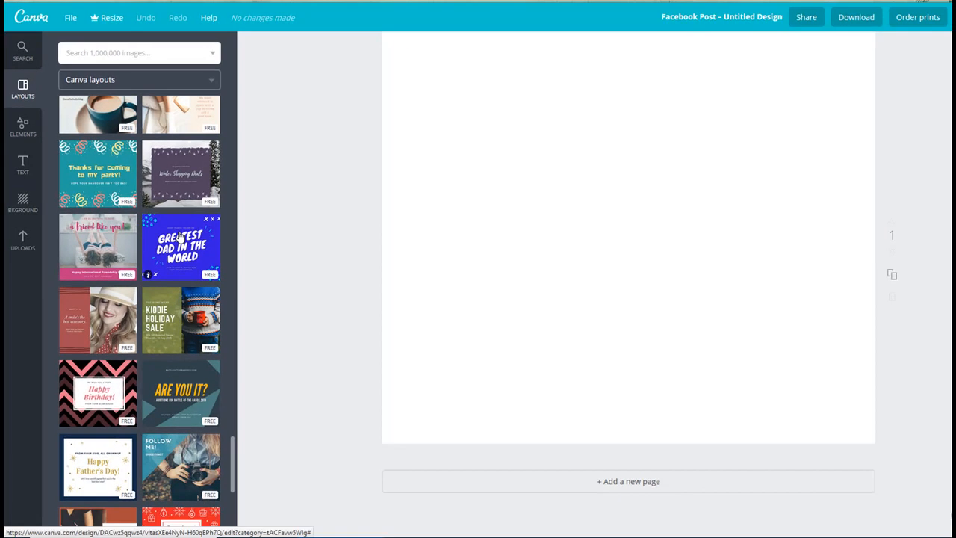
scroll(179, 237, down, 4)
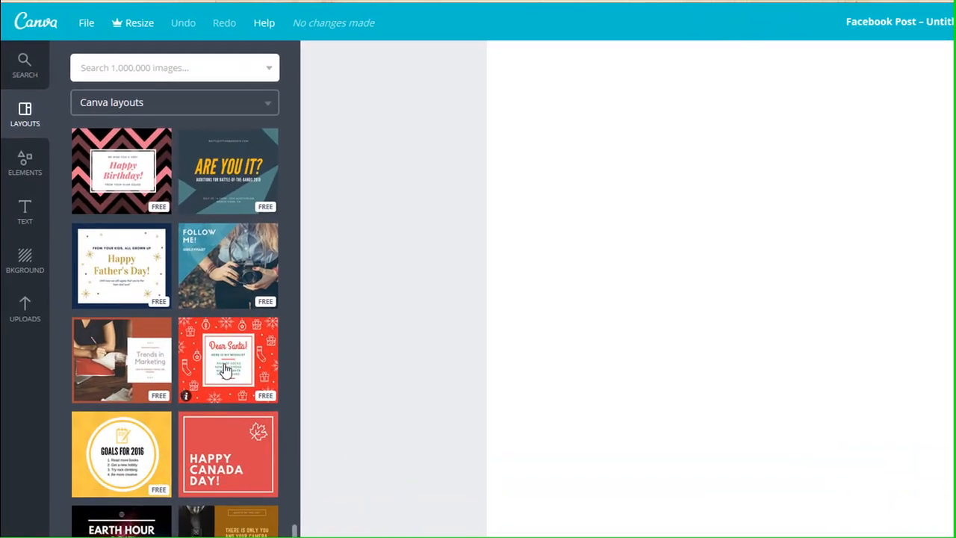
Step: Look over the available element categories and the list of sources that layouts can be taken from
click(23, 166)
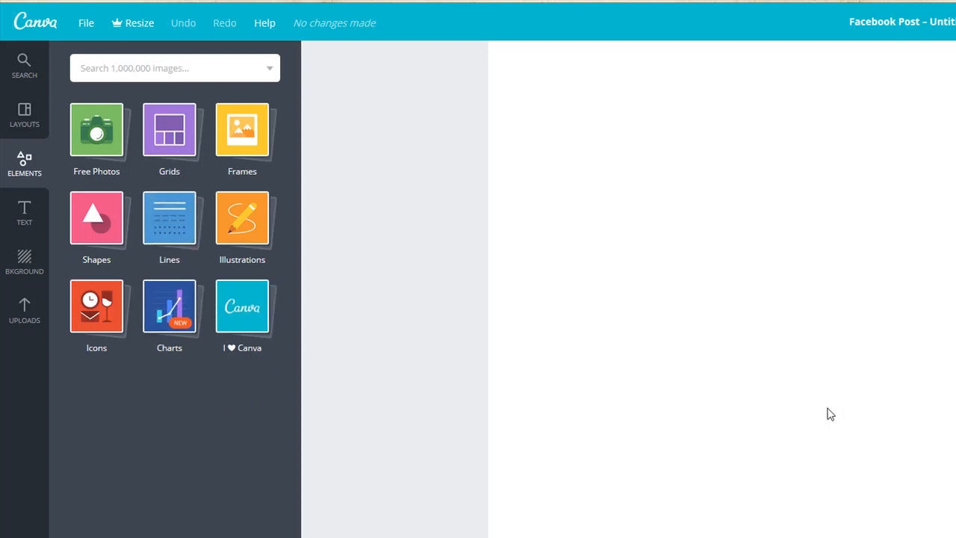
click(22, 114)
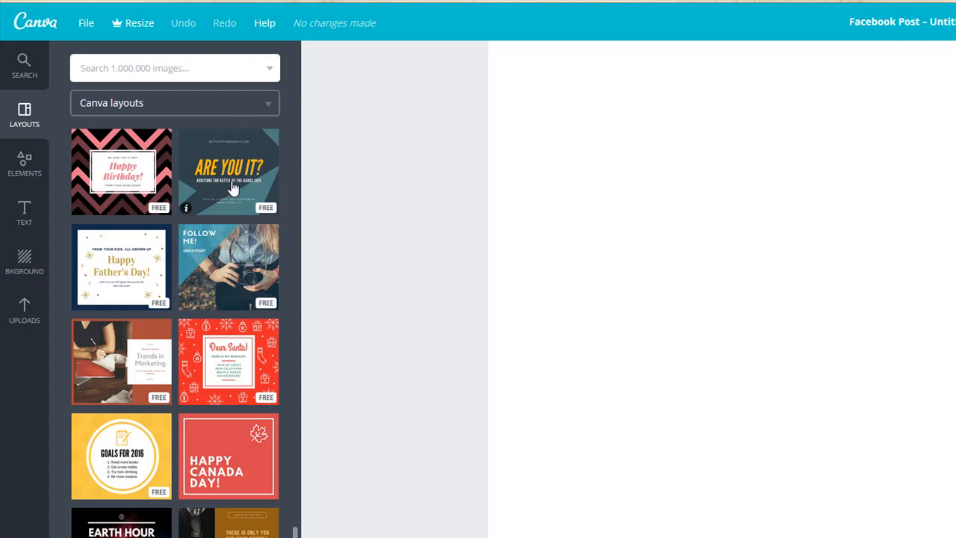
click(226, 104)
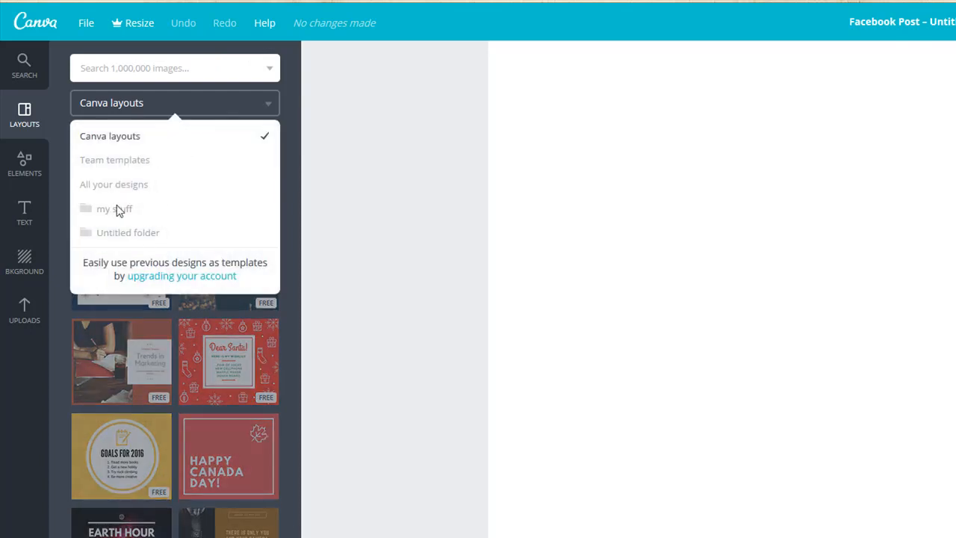
click(334, 155)
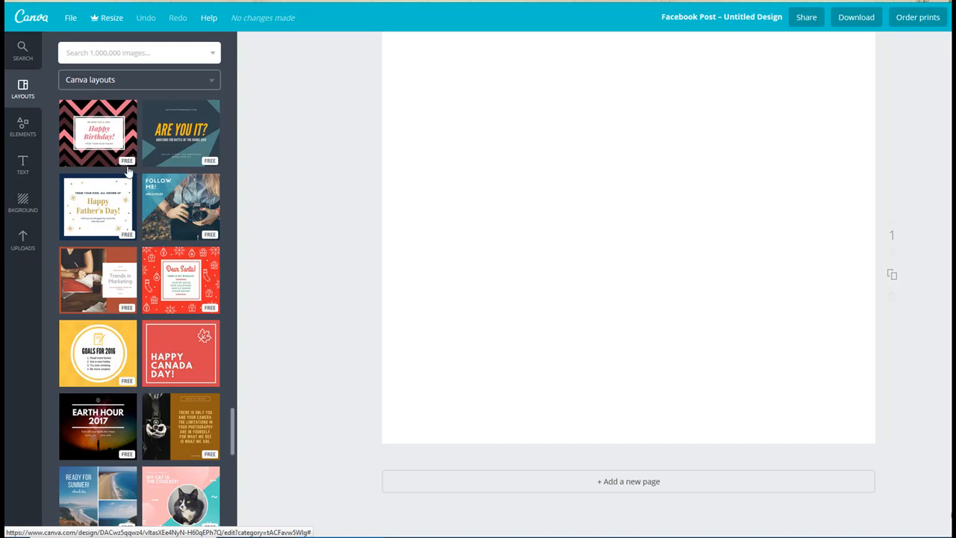
Step: Find the grey surfer quote layout "Don't let fatigue make a coward out of you" and apply it to the page
scroll(128, 160, down, 5)
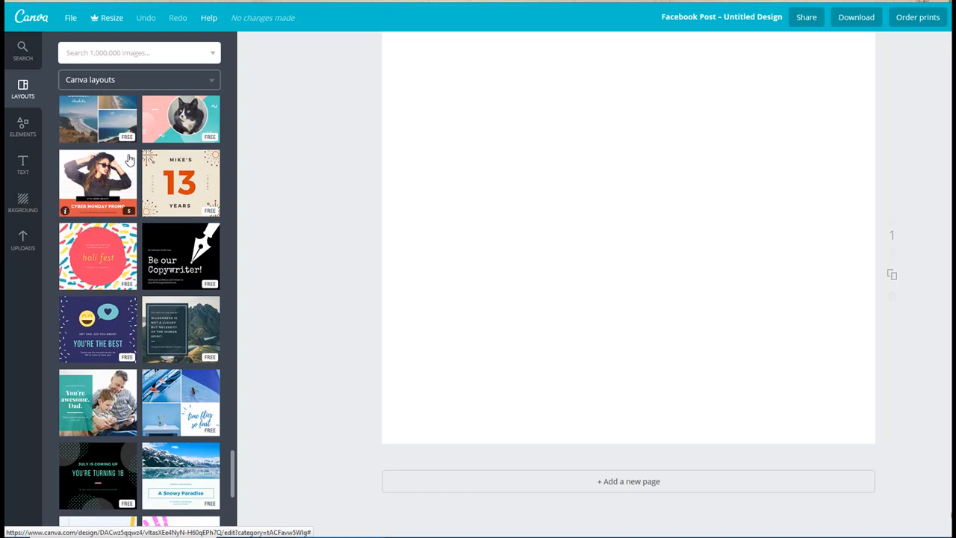
scroll(192, 196, down, 3)
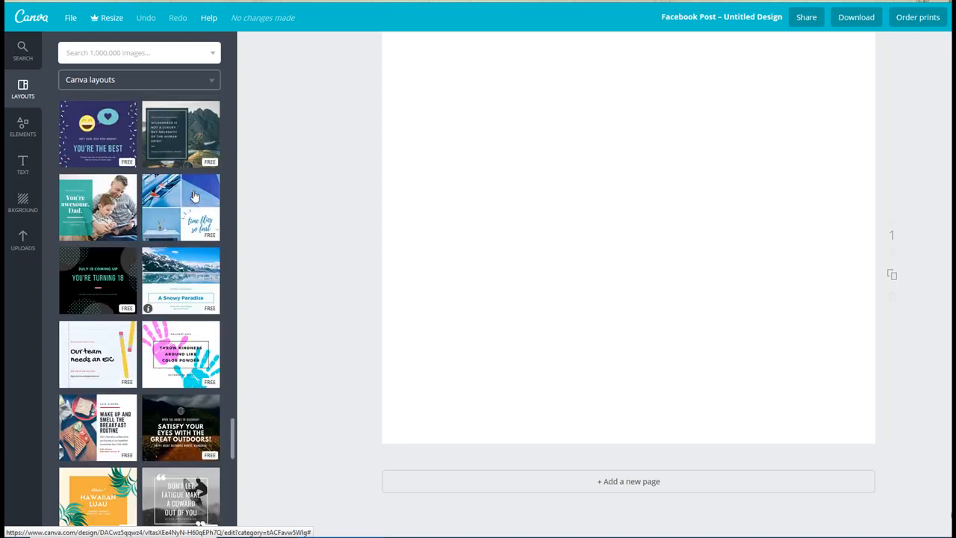
scroll(187, 196, down, 3)
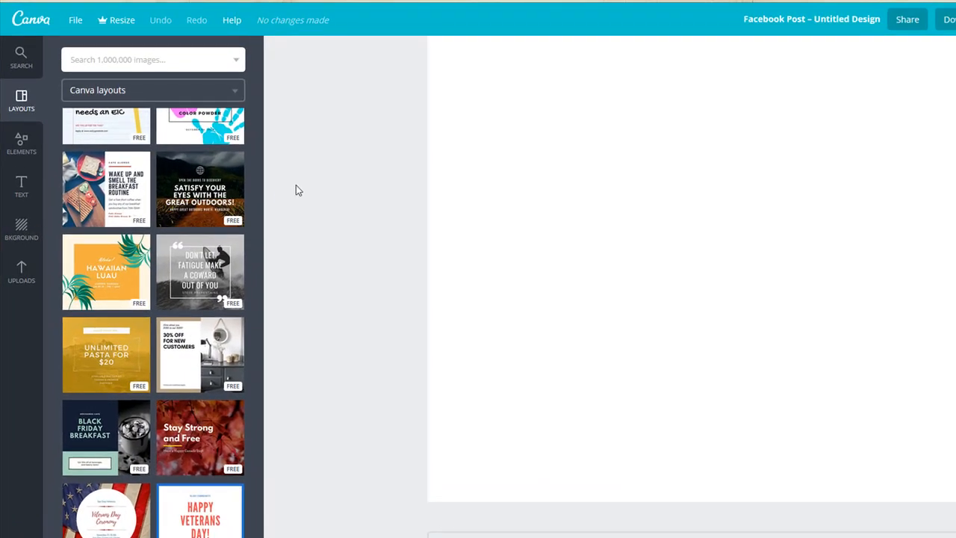
click(202, 276)
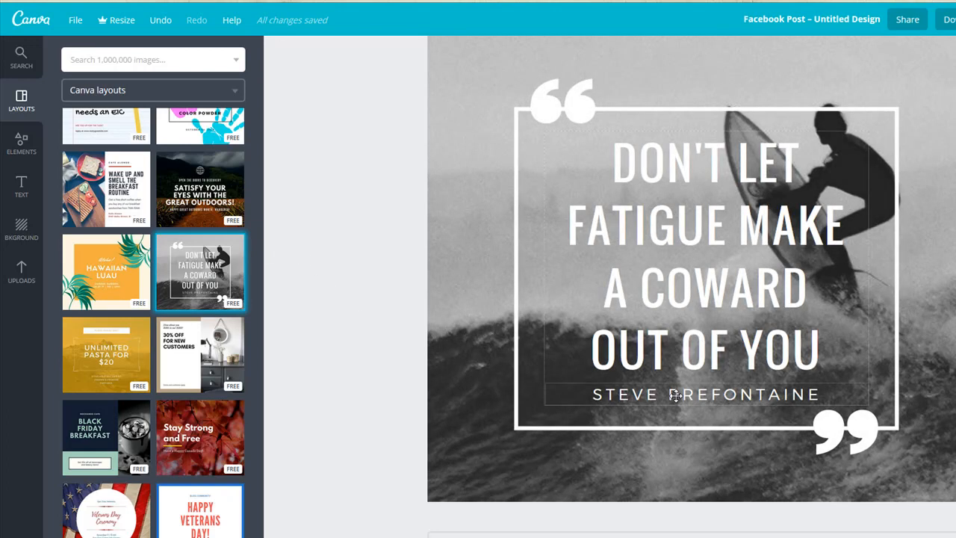
Step: Select the author line beneath the quote, and then change the font of the main quote text to Cabin Sketch
click(675, 396)
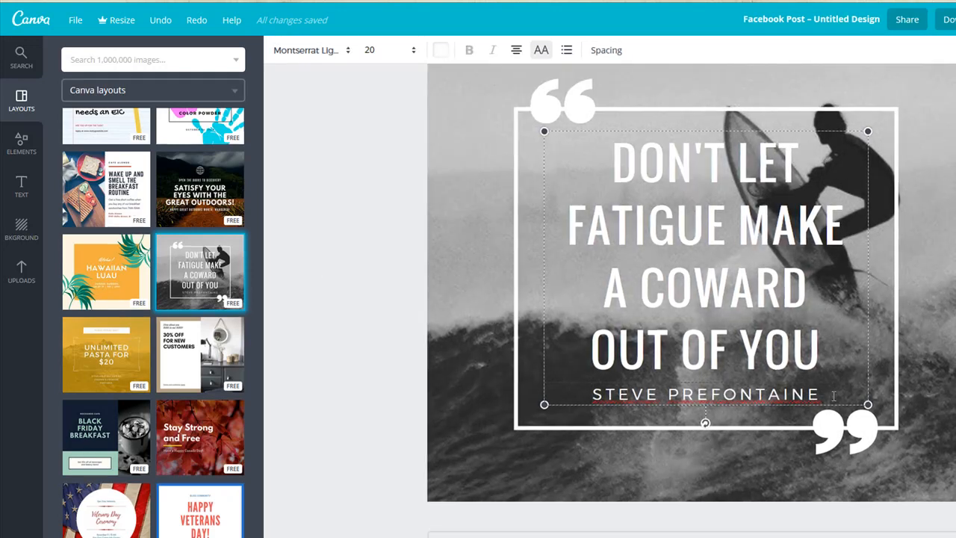
click(834, 396)
drag(828, 392, 468, 364)
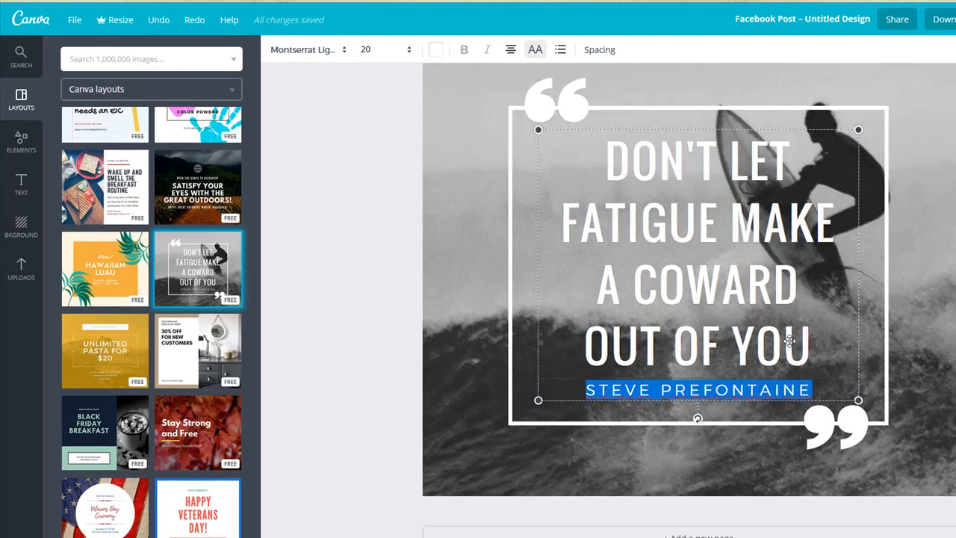
click(609, 168)
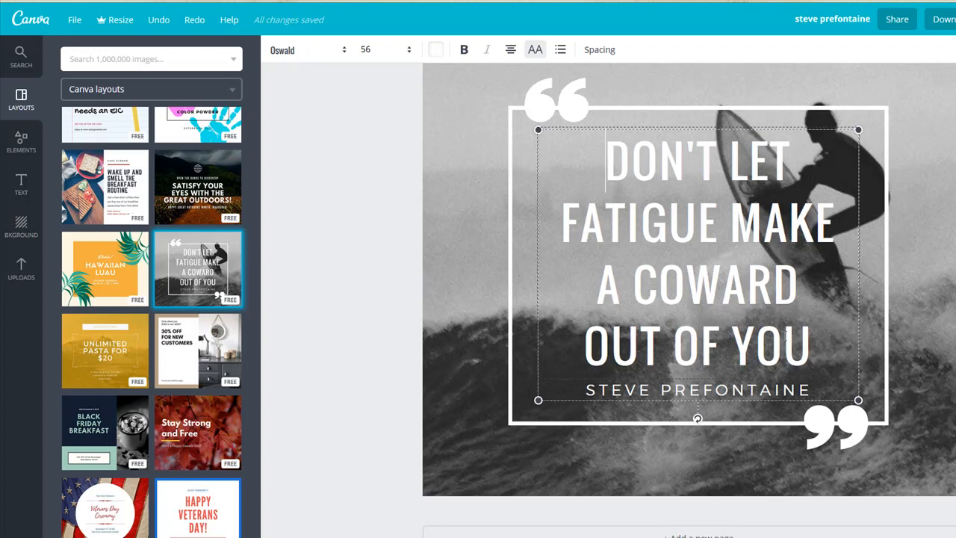
drag(813, 341, 577, 175)
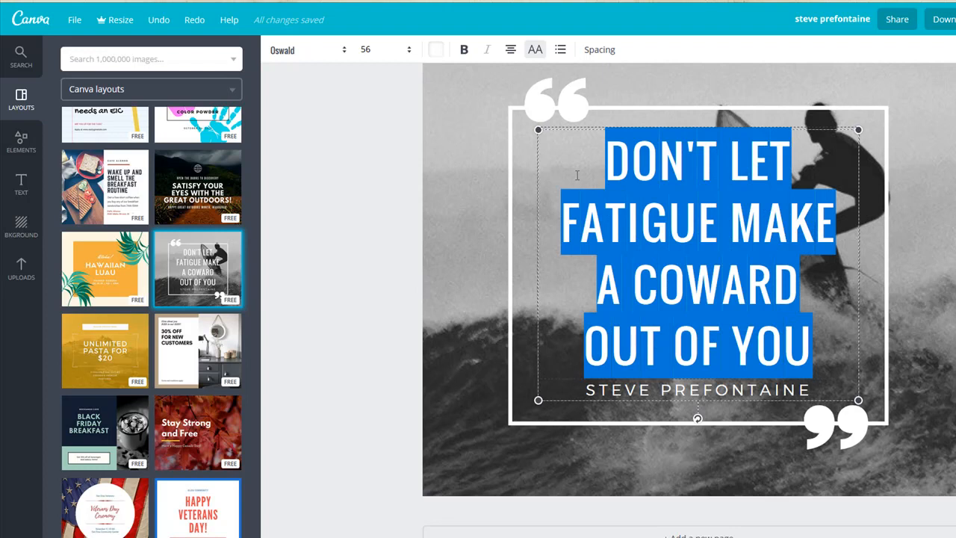
click(344, 51)
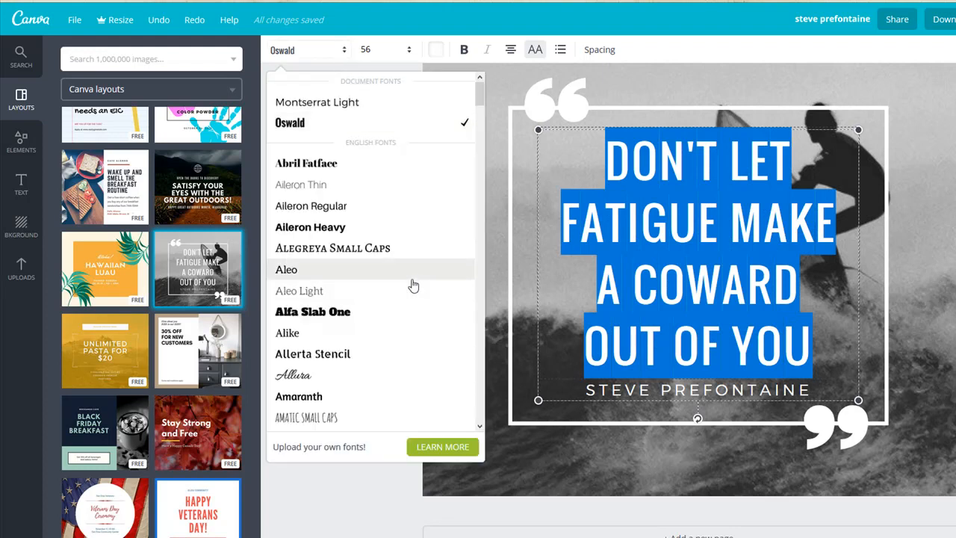
scroll(412, 284, down, 7)
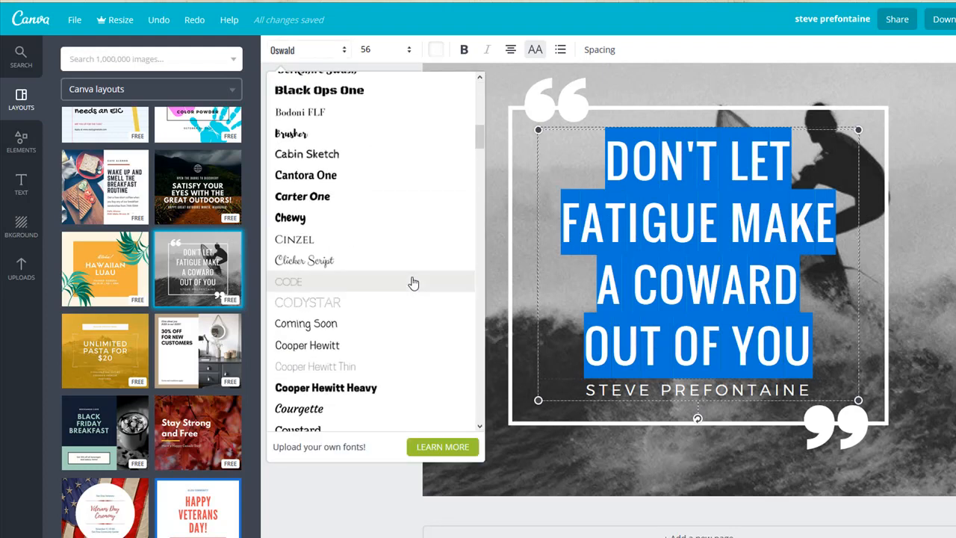
click(399, 154)
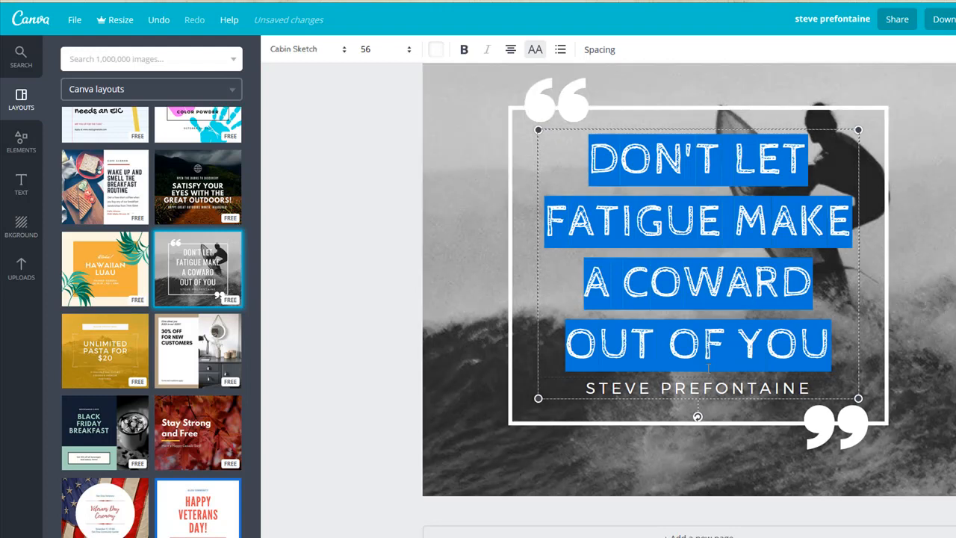
click(703, 348)
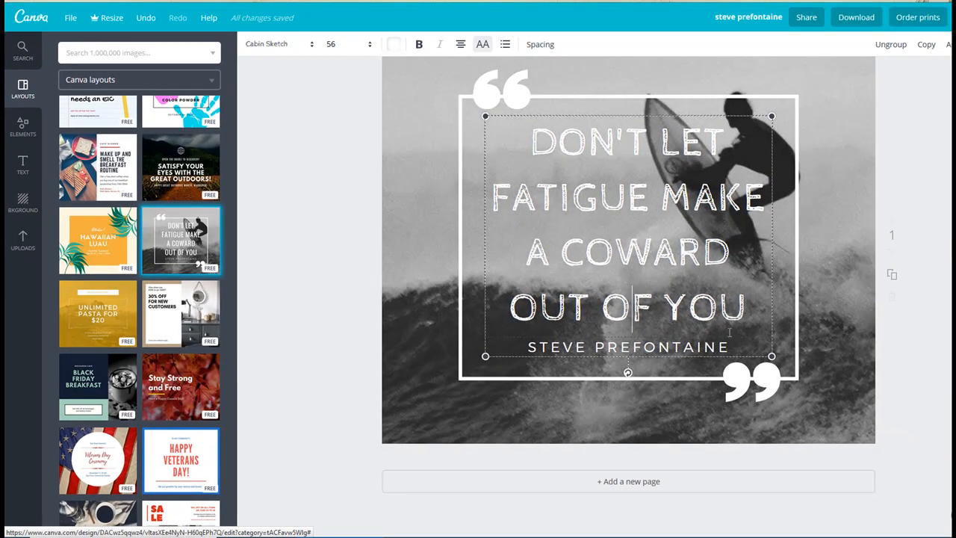
Step: Make a copy of the finished Facebook post quote design
drag(748, 310, 460, 133)
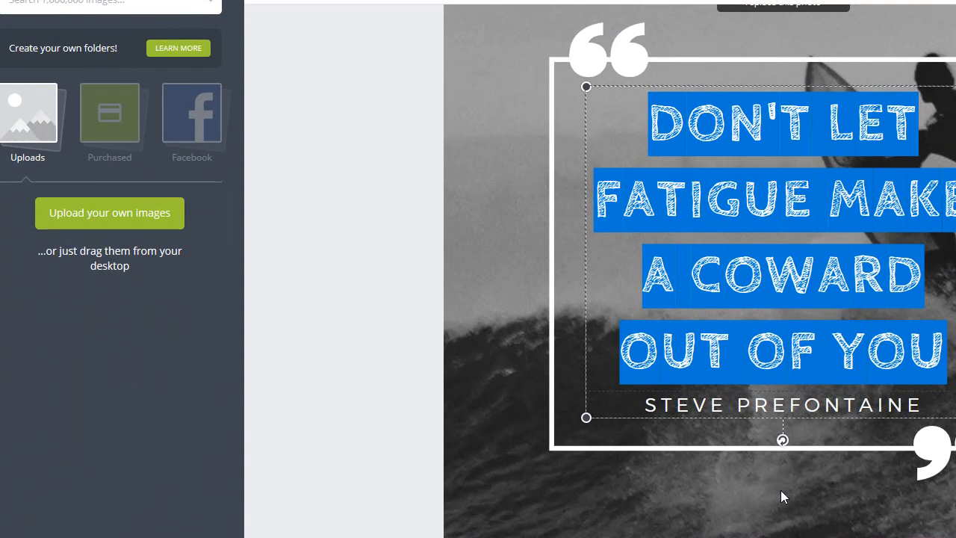
click(853, 405)
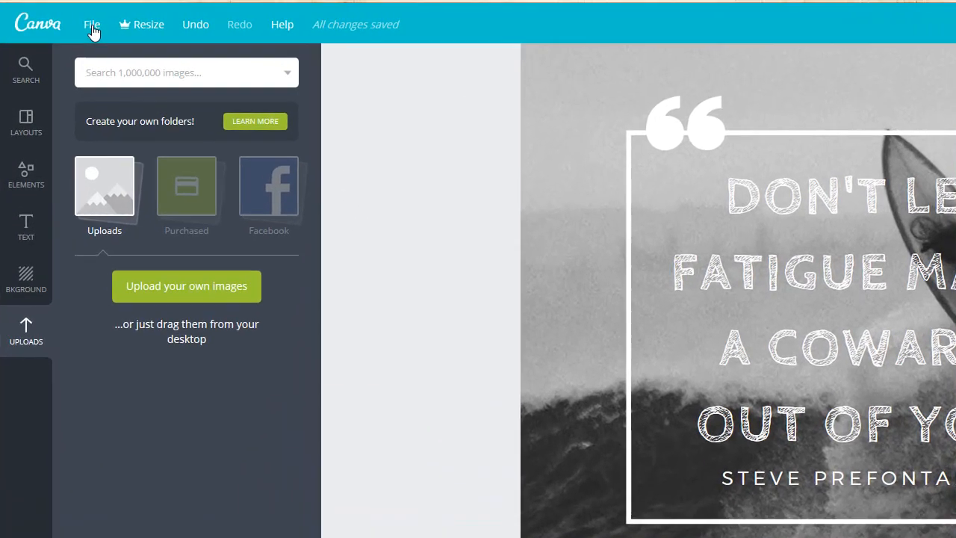
click(92, 27)
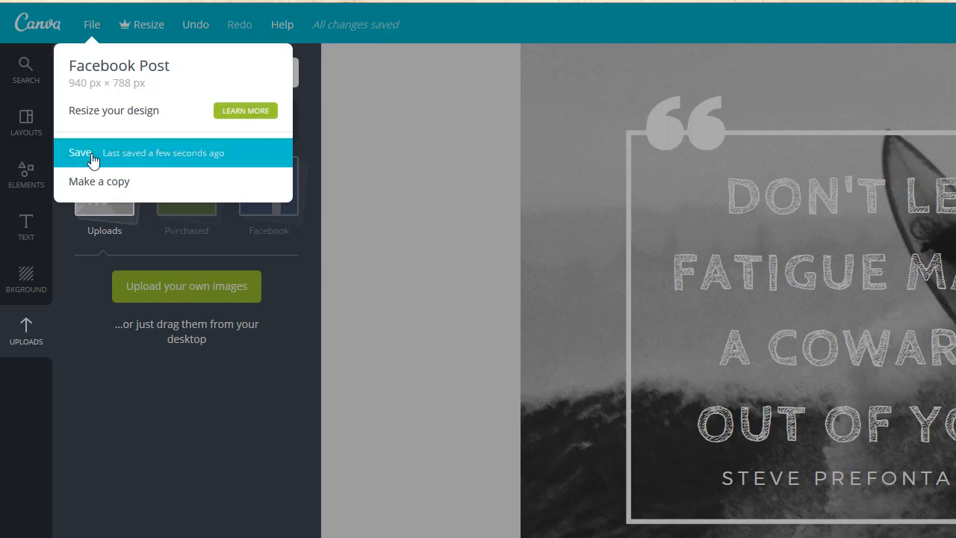
click(100, 184)
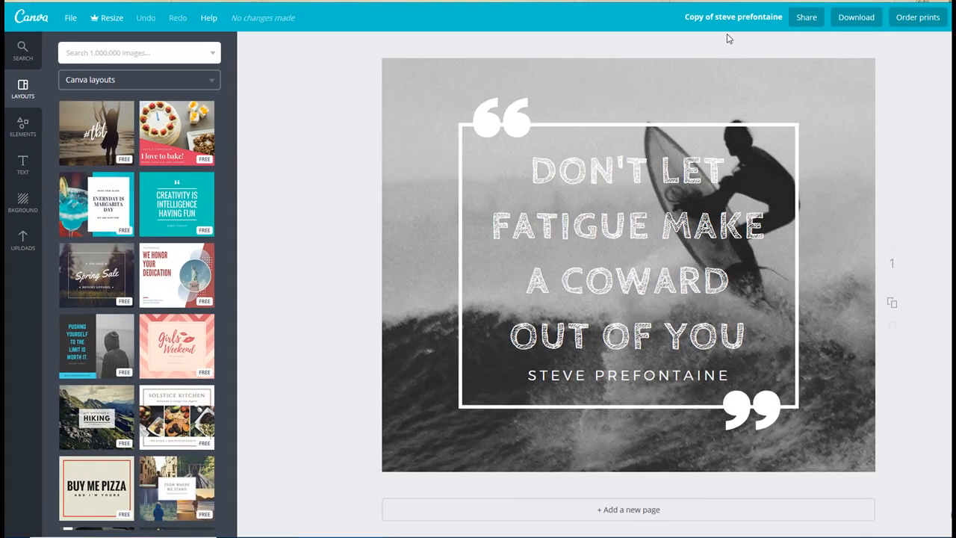
Step: Examine the sharing options for the copied design: people and edit permissions, social posting with a caption, and the shareable link
click(808, 18)
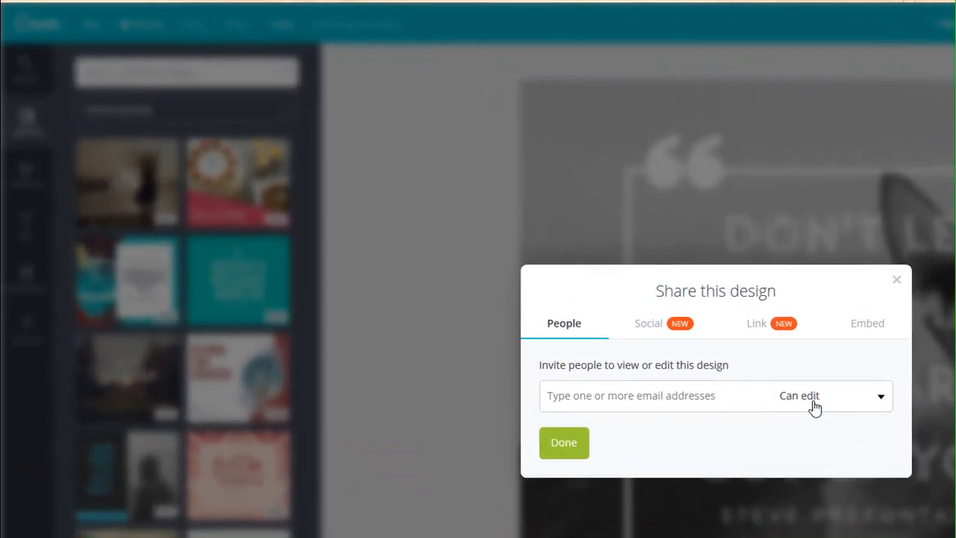
click(644, 291)
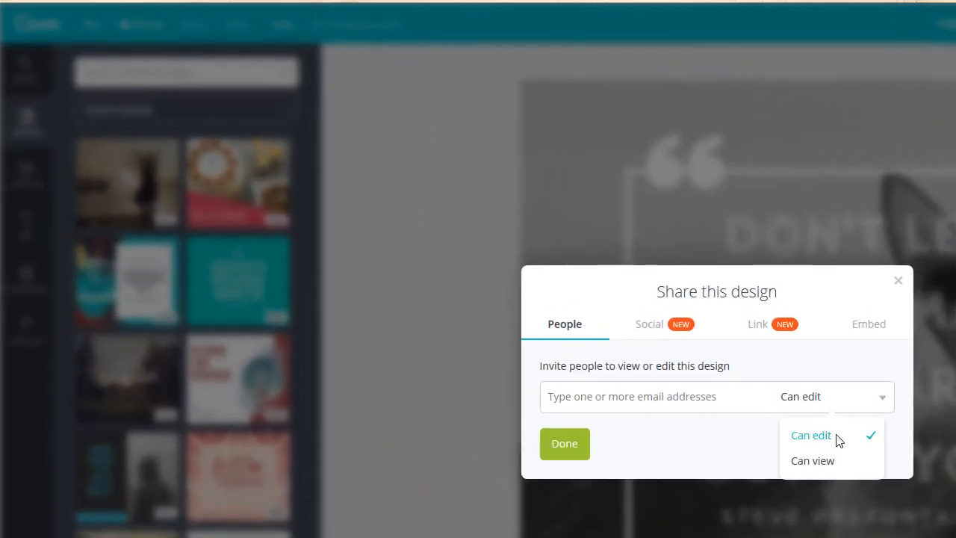
click(692, 364)
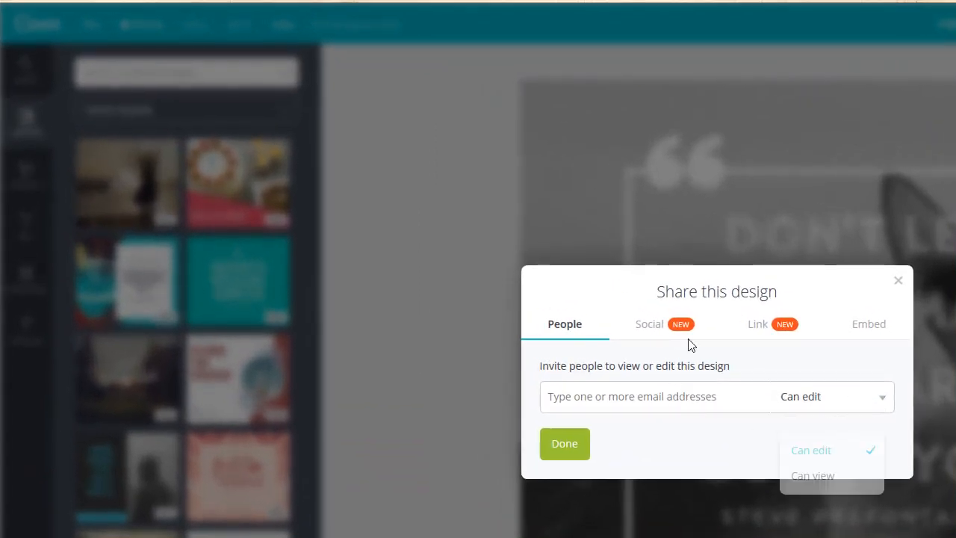
click(650, 326)
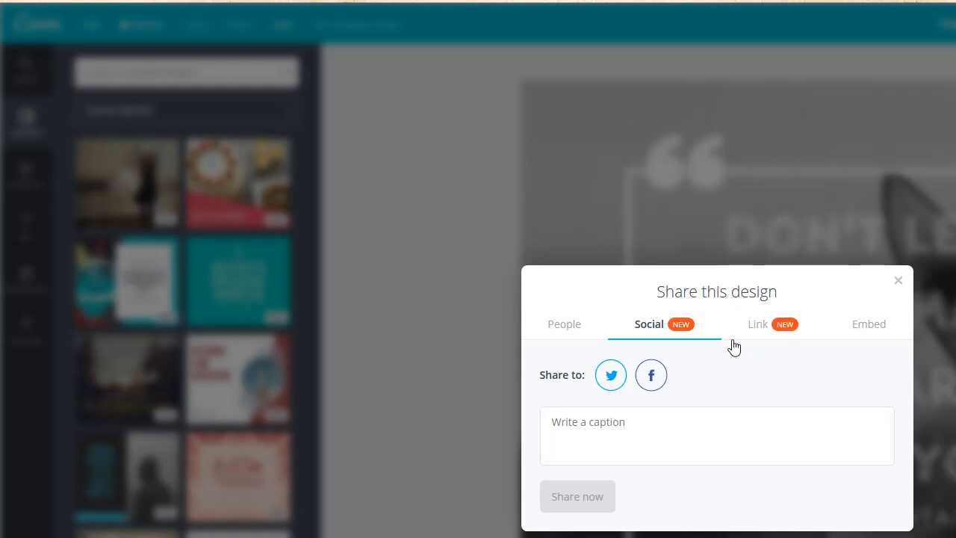
click(674, 434)
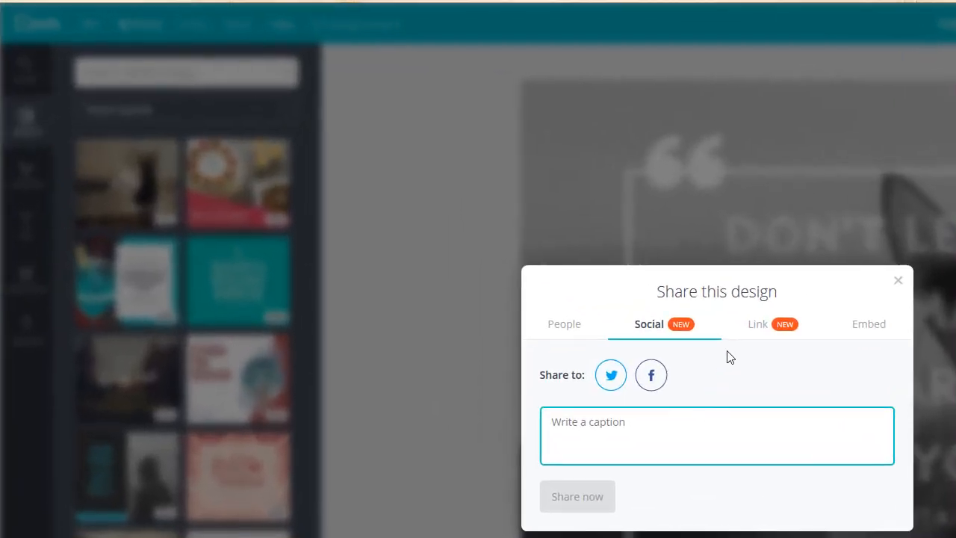
click(762, 330)
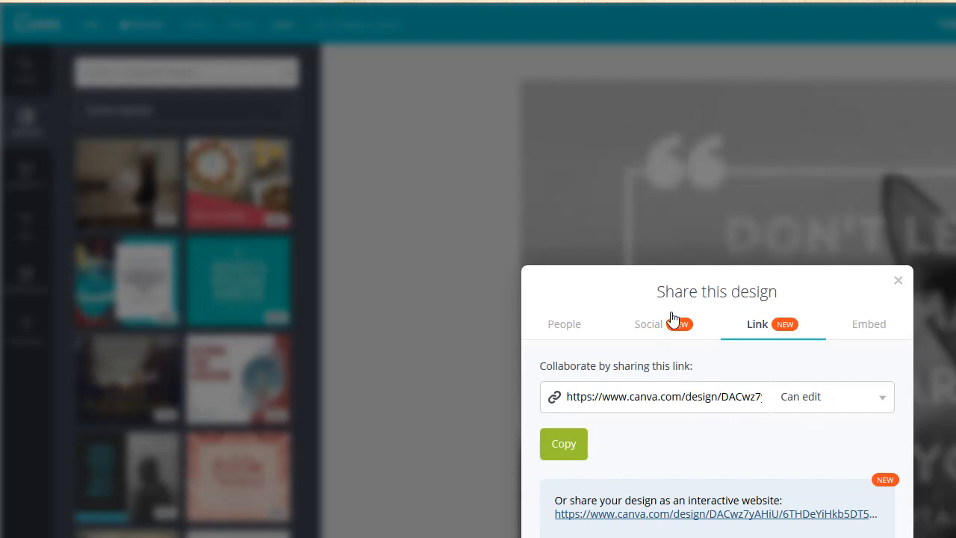
click(646, 329)
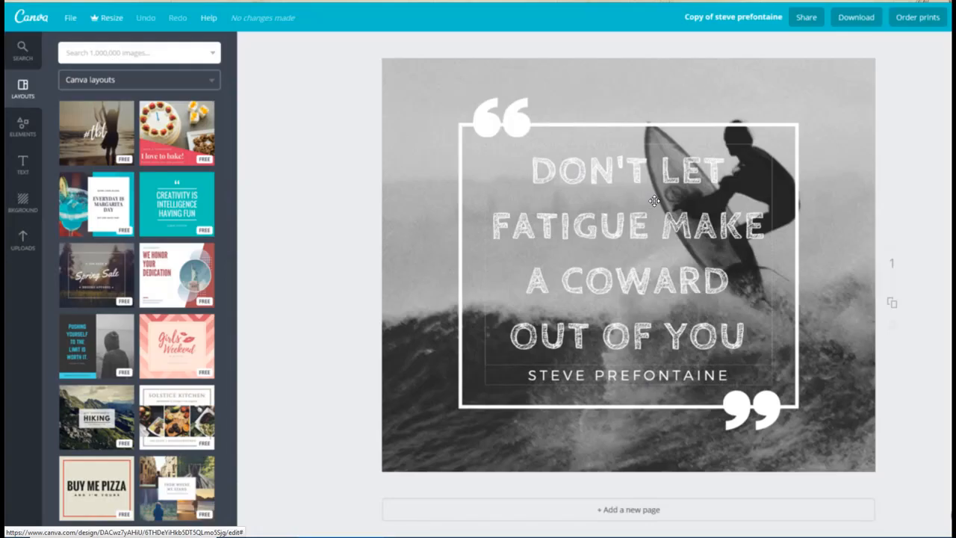
click(656, 204)
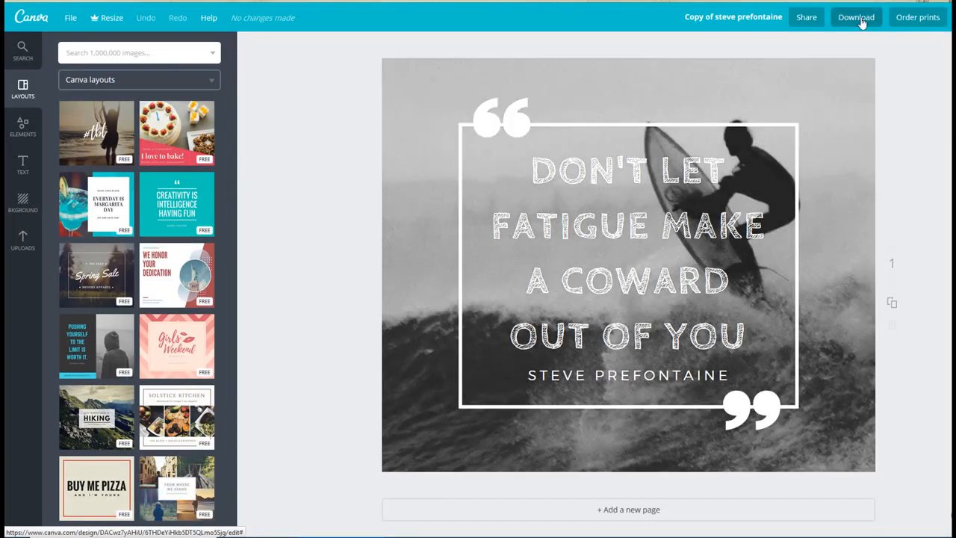
Step: Check the available download file types and start downloading the copied design as PNG (Recommended)
click(856, 18)
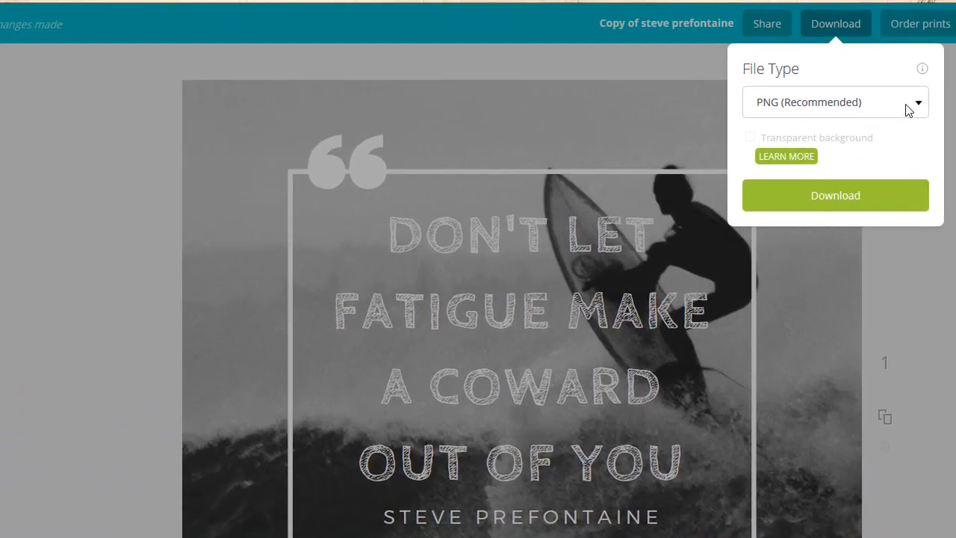
click(912, 104)
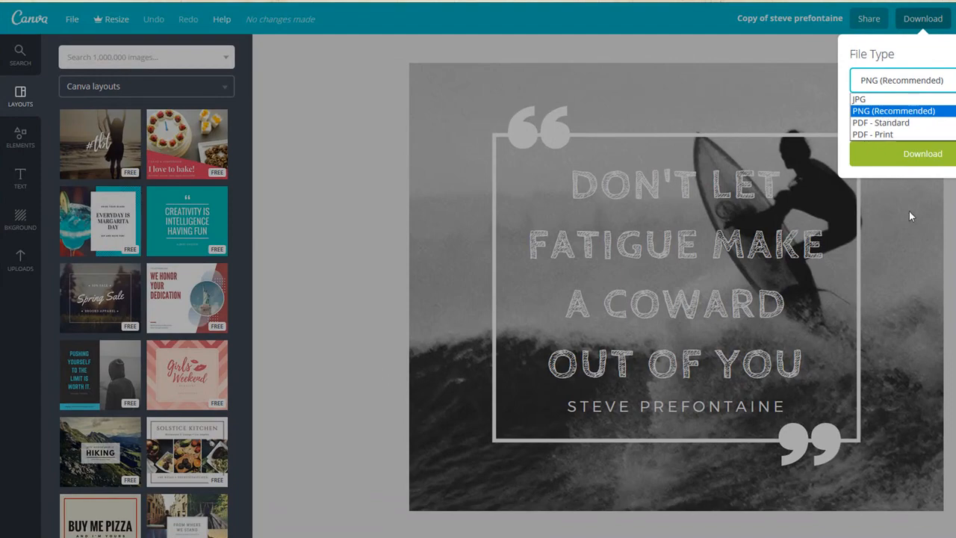
click(894, 210)
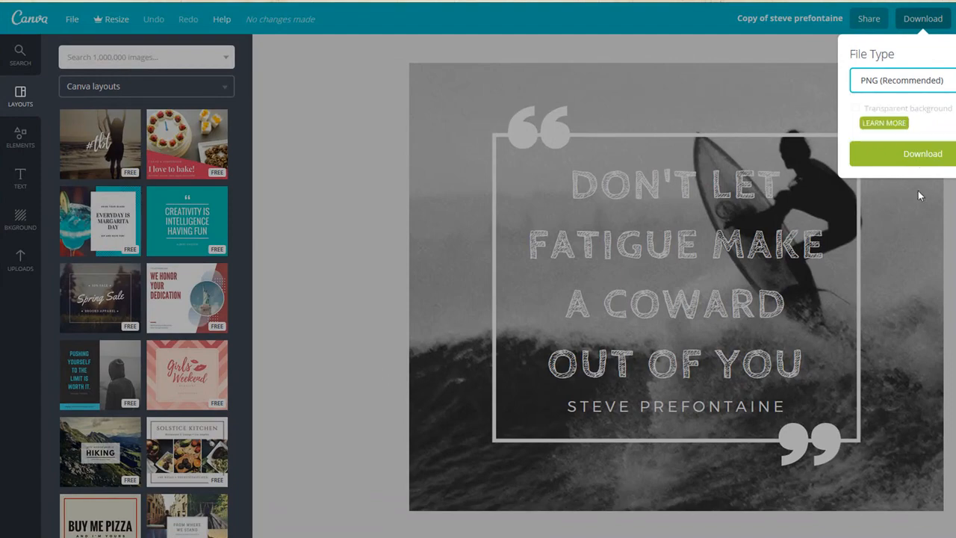
click(921, 157)
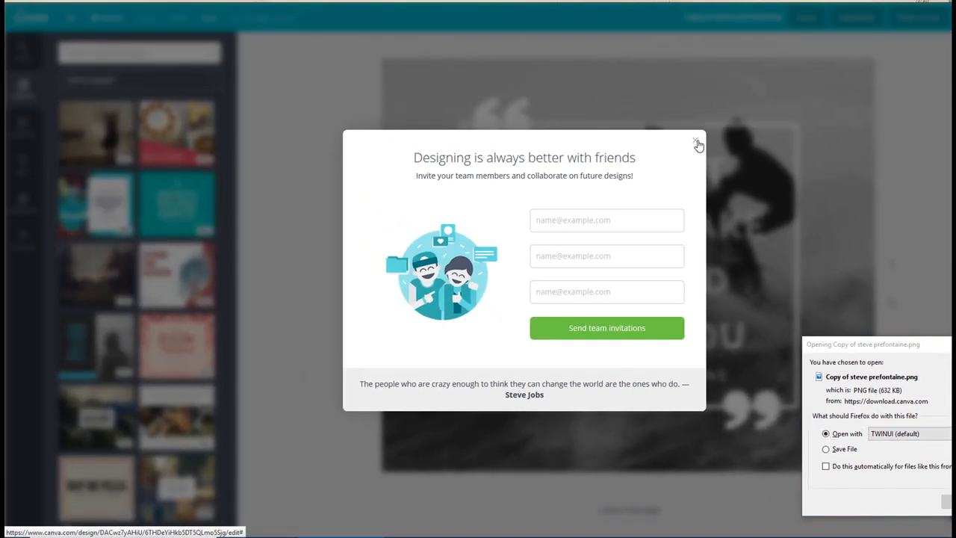
Step: Dismiss the team invitation and cancel the browser's prompt for opening the PNG file
click(698, 144)
drag(871, 345, 560, 162)
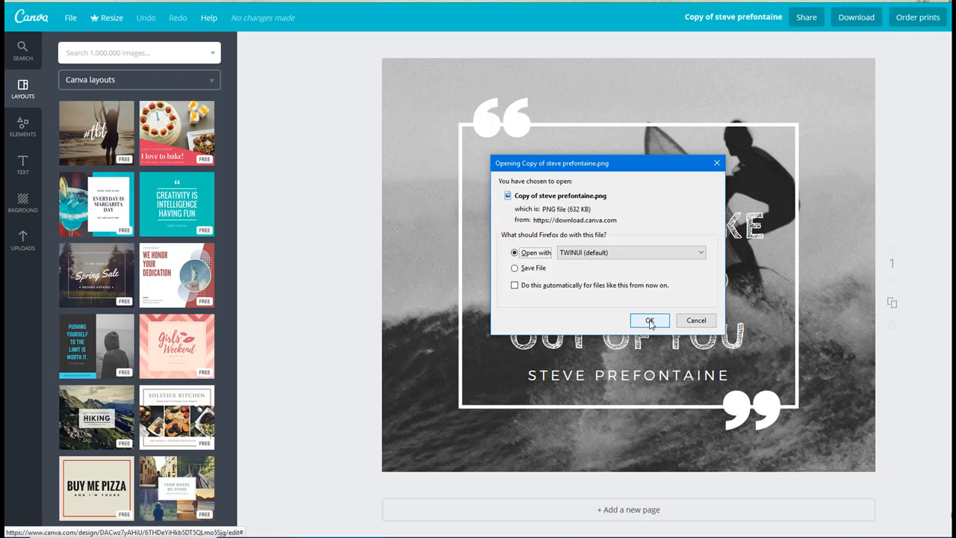
click(696, 320)
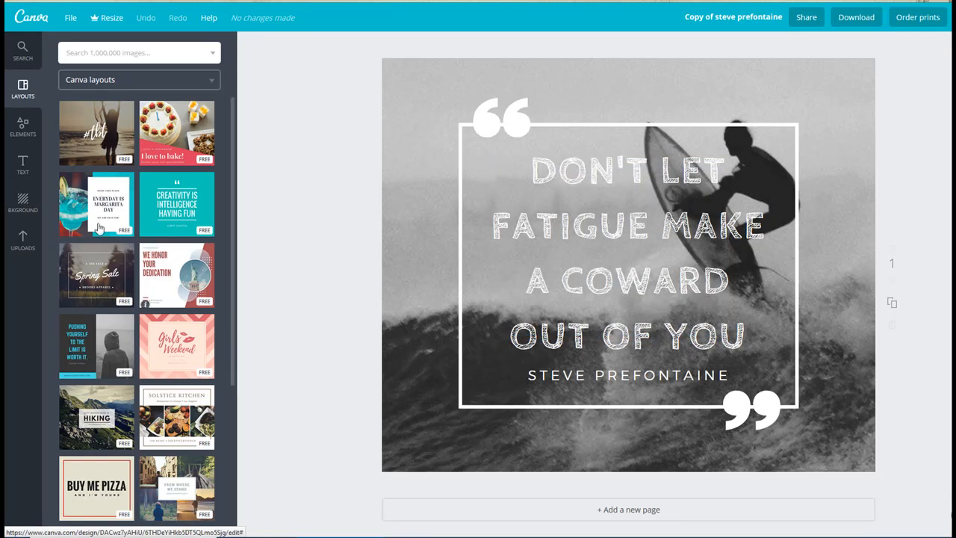
Step: Apply the "Everyday is Margarita Day" layout, replacing the existing page content
click(106, 215)
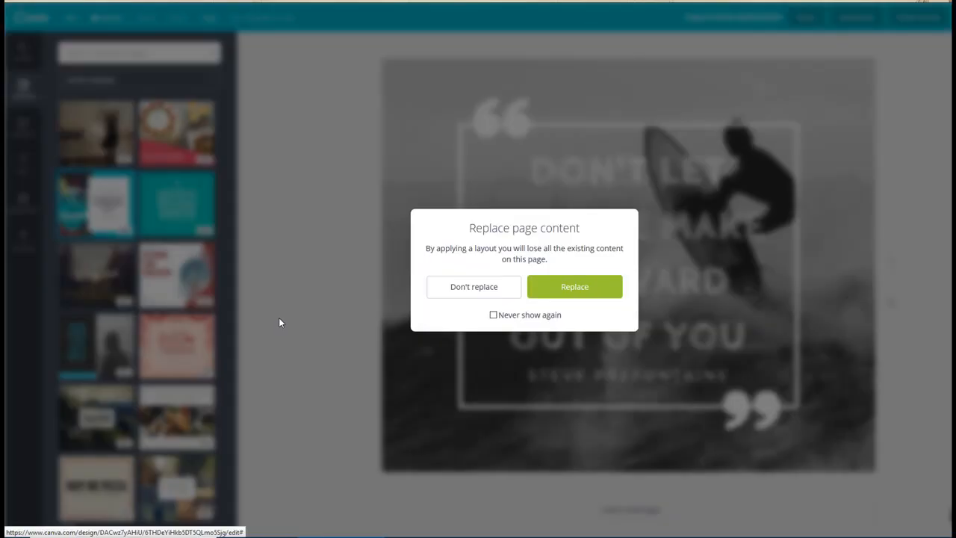
click(575, 290)
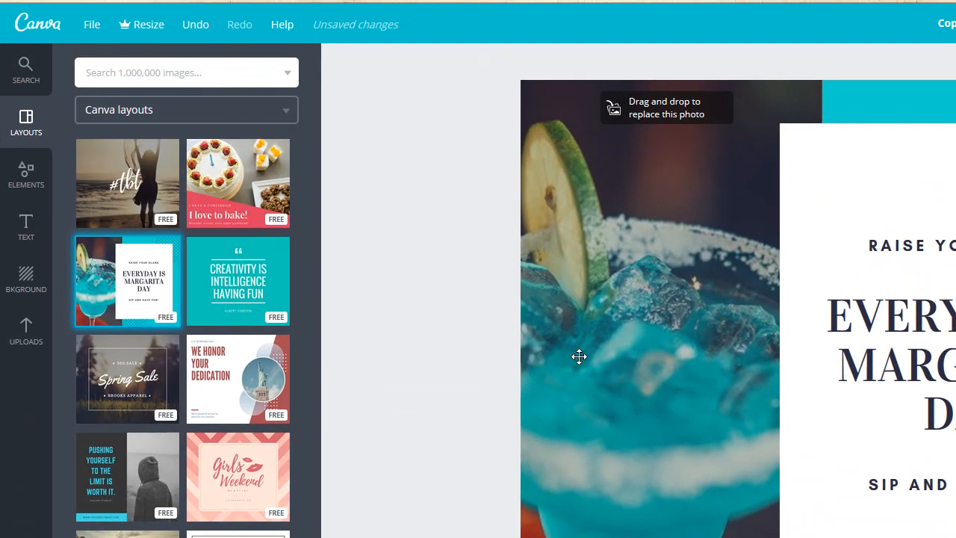
Step: Select the margarita glass photo and browse its filter presets as far as the Grayscale to Selfie group
click(580, 356)
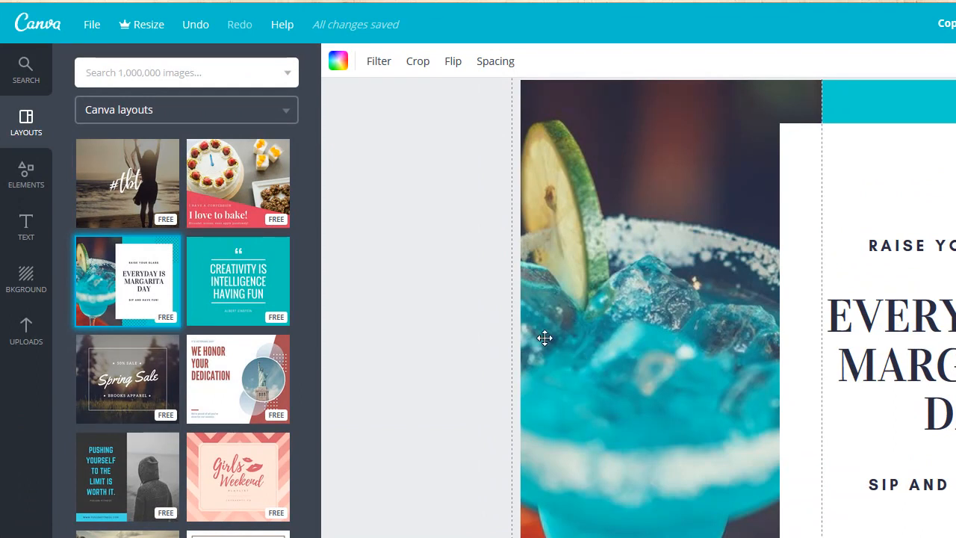
click(379, 65)
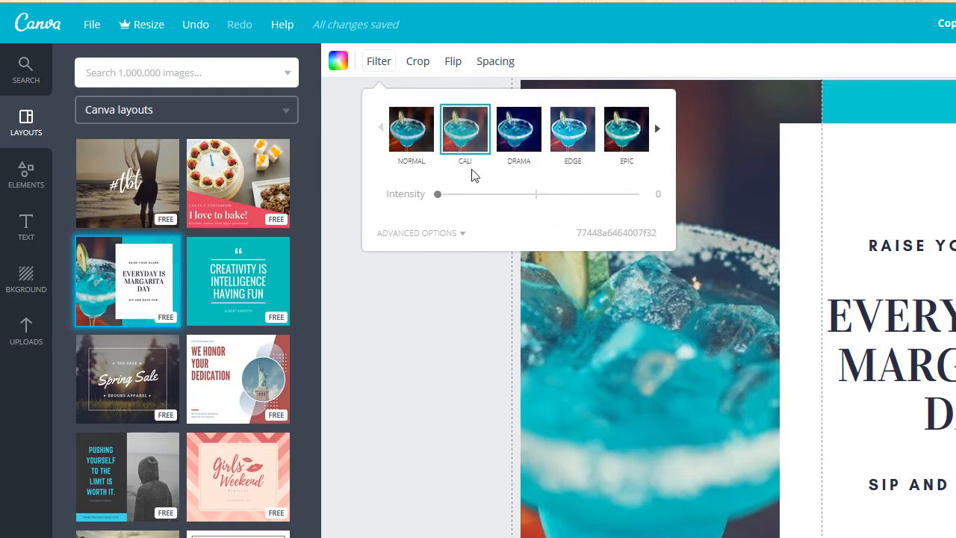
click(658, 131)
click(658, 130)
click(657, 131)
click(658, 131)
click(658, 130)
click(657, 130)
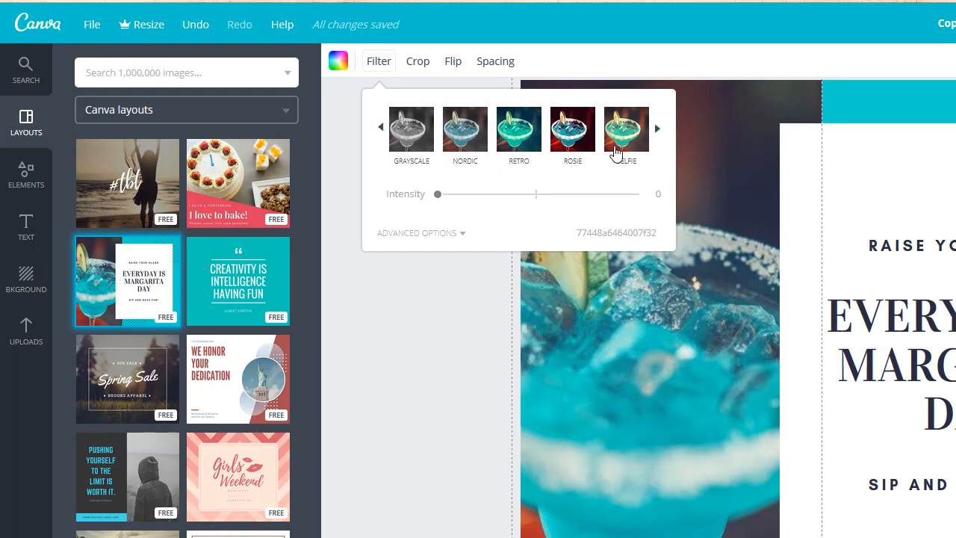
Step: Apply the Rosie filter to the margarita photo and set its intensity to 26
click(576, 142)
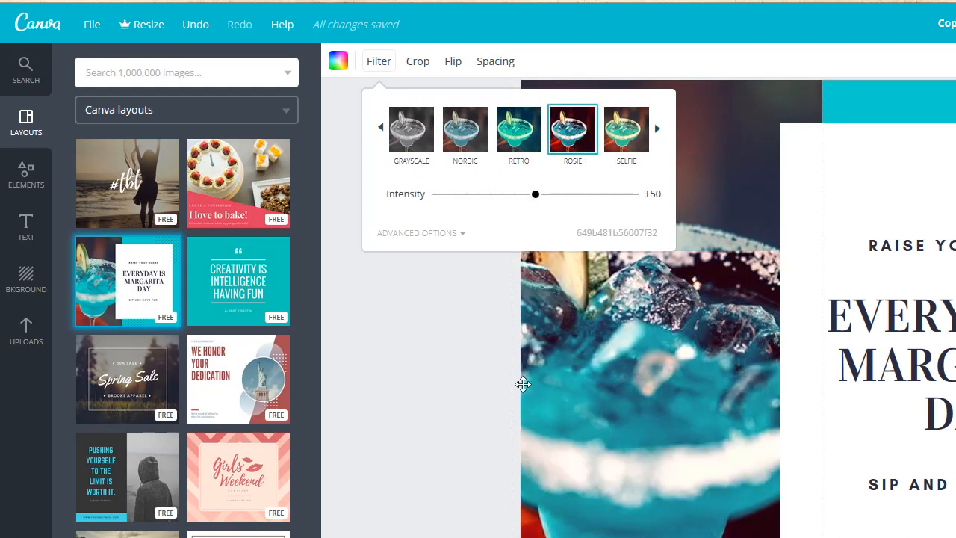
drag(535, 195, 567, 196)
click(489, 197)
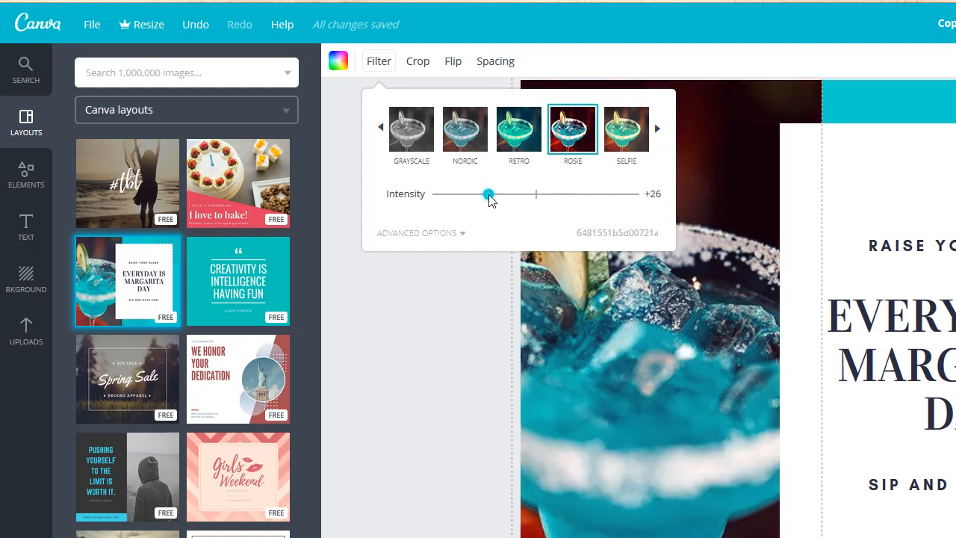
Step: Expand the advanced filter options, apply the Selfie filter to the margarita photo and deselect the photo
click(421, 233)
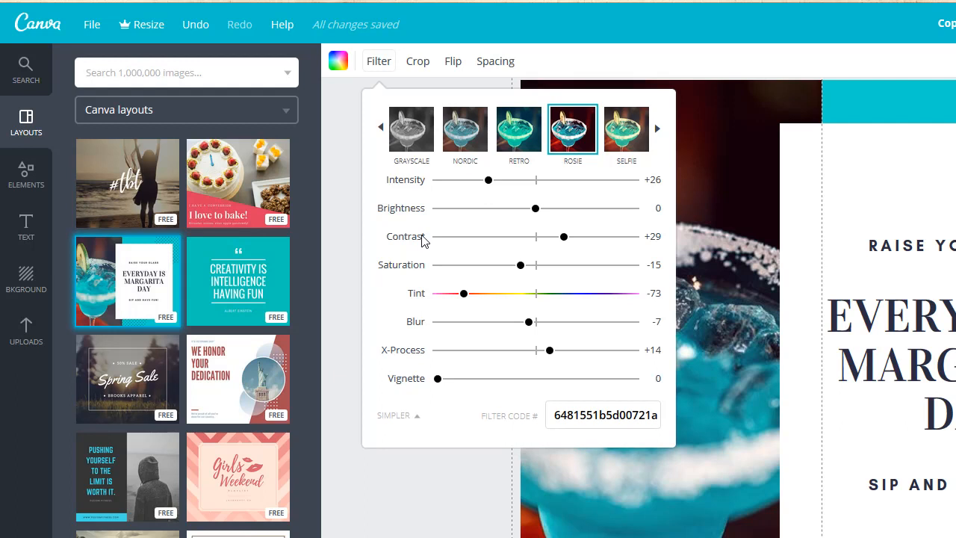
click(628, 130)
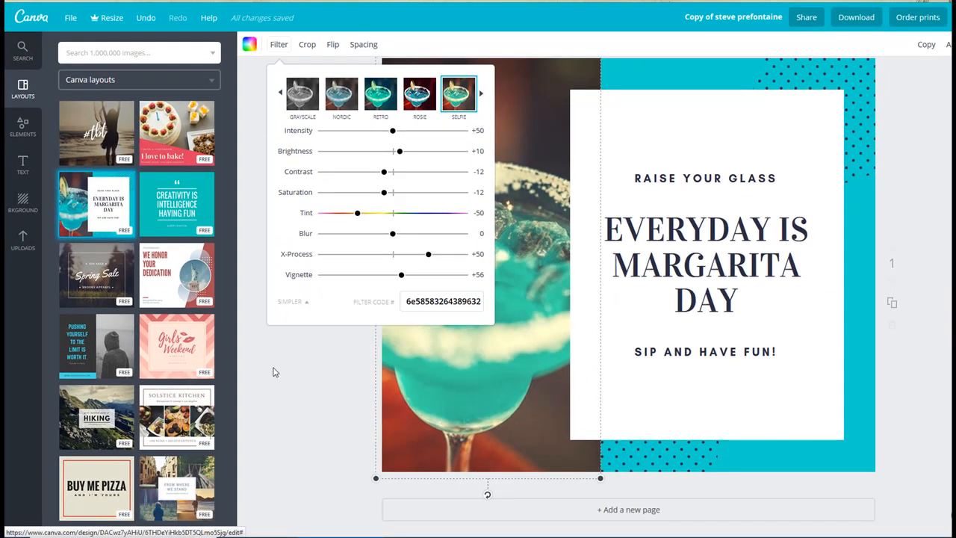
click(376, 507)
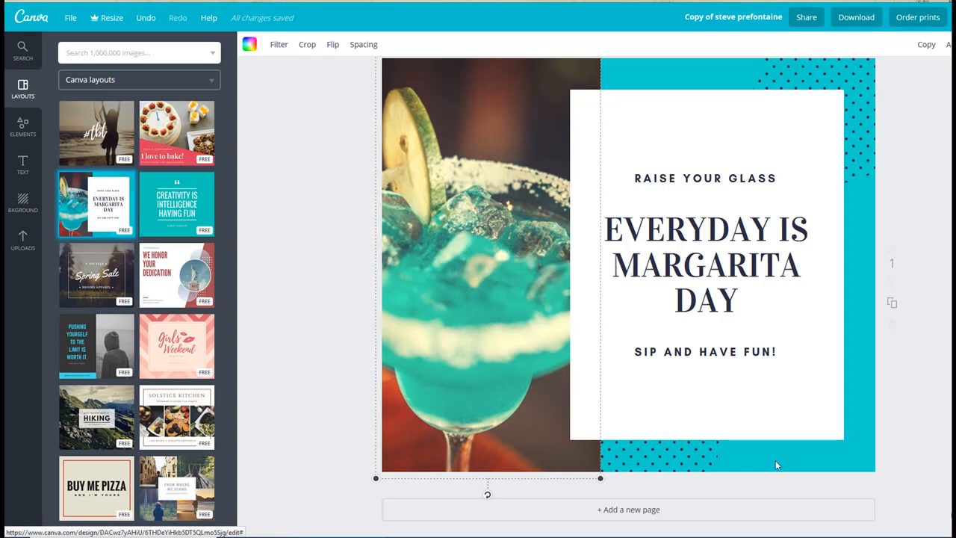
key(Escape)
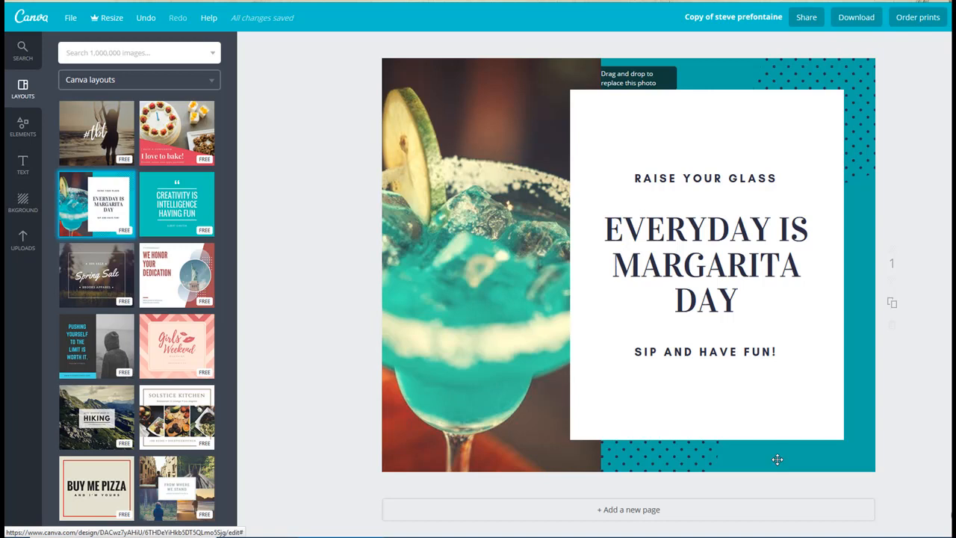
Step: Change the turquoise page background to the medium sky blue from the default palette
click(778, 459)
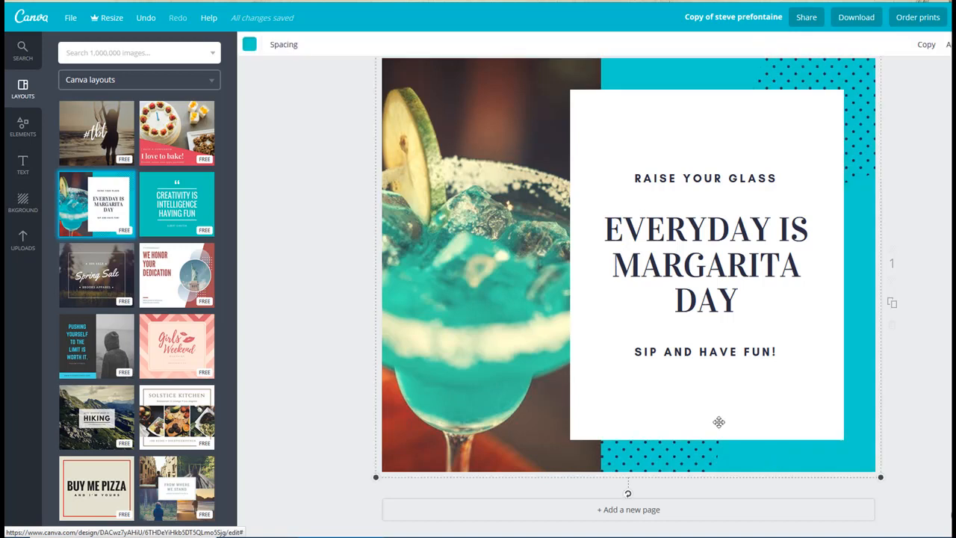
click(249, 45)
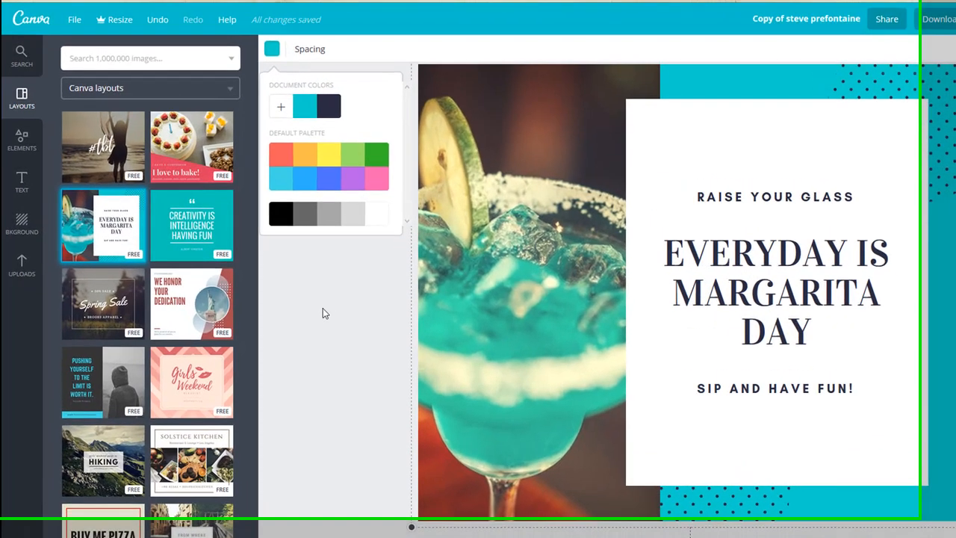
click(301, 176)
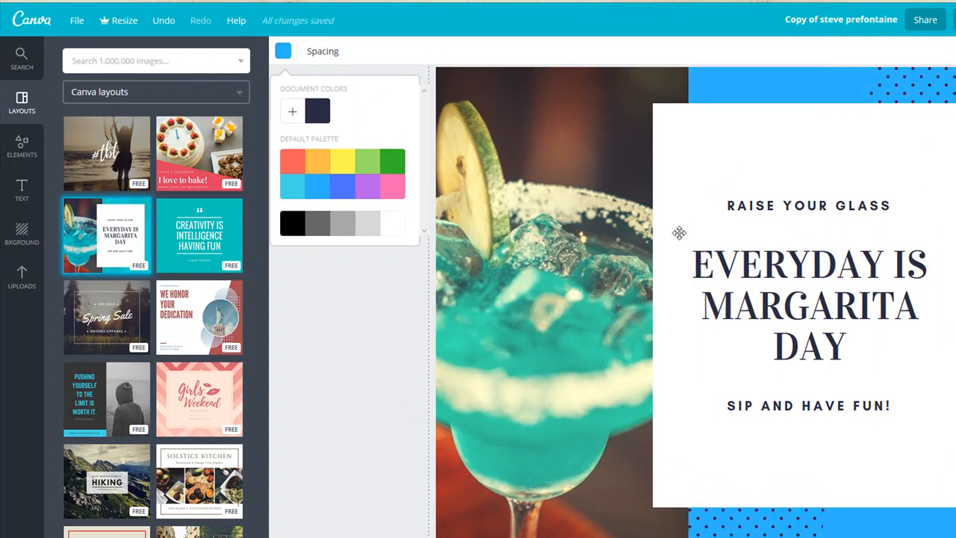
Step: Check the text options of the margarita headline and look through further Canva layouts
click(757, 260)
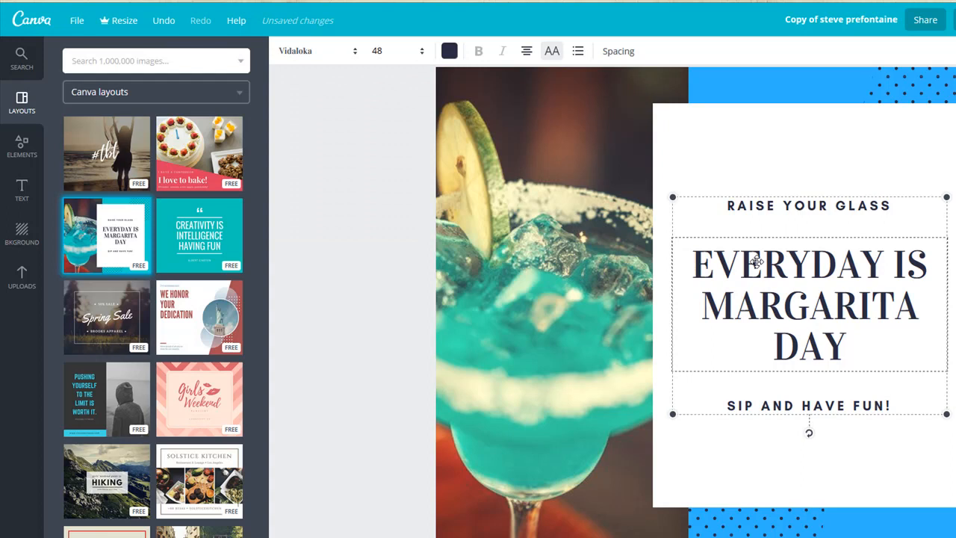
click(328, 375)
scroll(160, 370, down, 6)
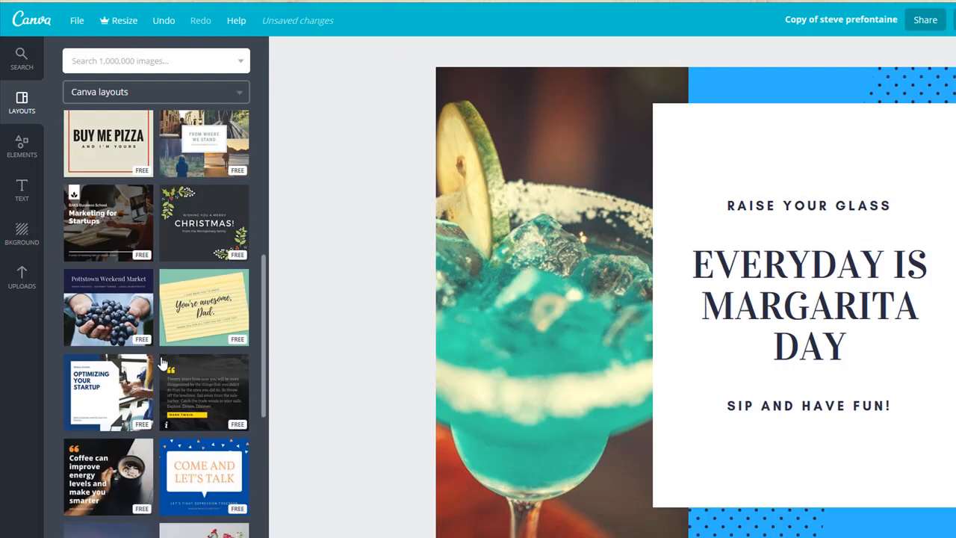
scroll(207, 364, down, 3)
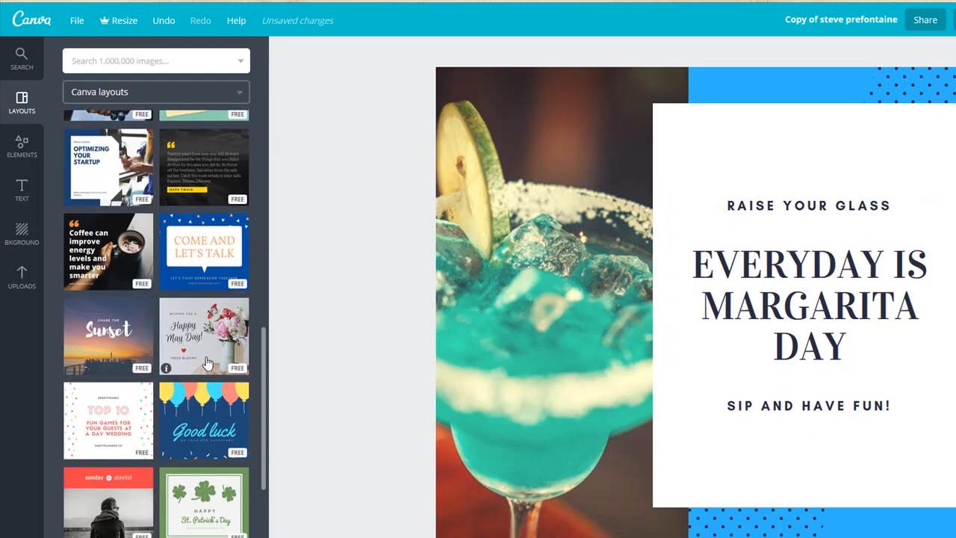
Step: Replace the margarita page content with the blue "Follow us on Twitter" layout
scroll(207, 364, down, 5)
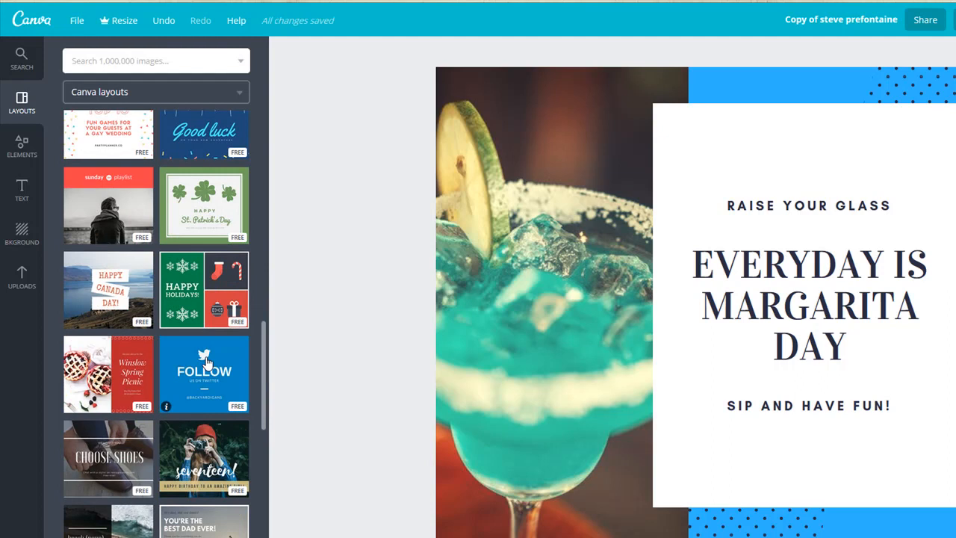
click(206, 362)
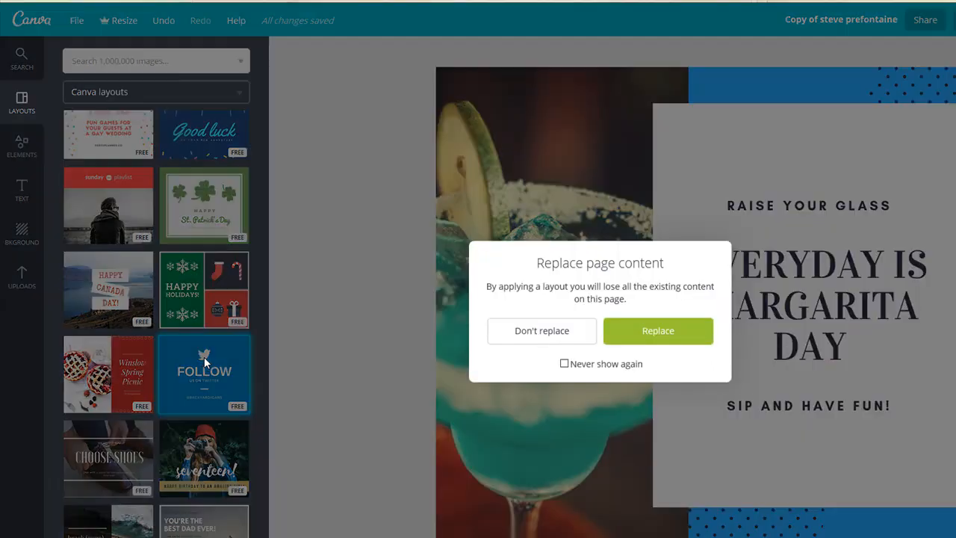
click(639, 335)
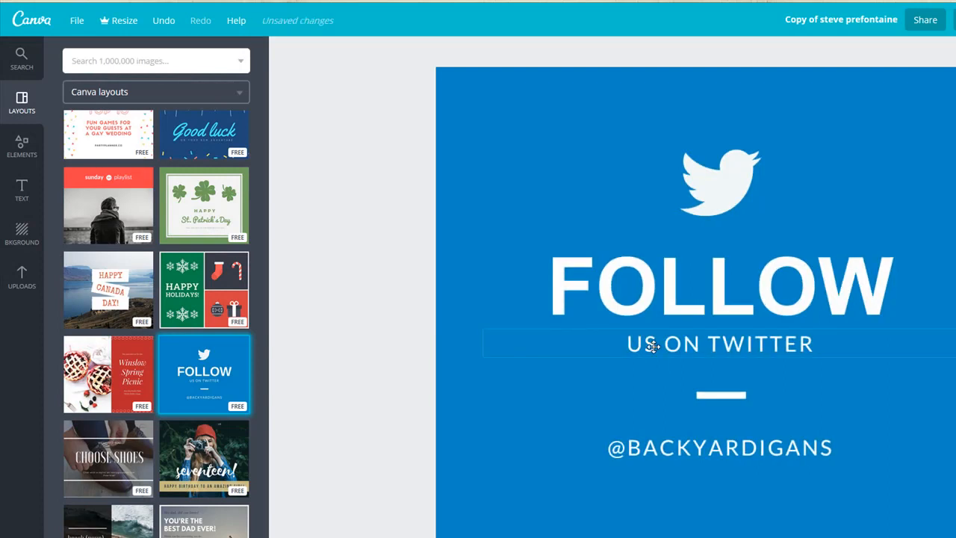
Step: Change the line "US ON TWITTER" under the FOLLOW headline to "ME ON TWITTER"
click(653, 345)
drag(655, 348, 634, 346)
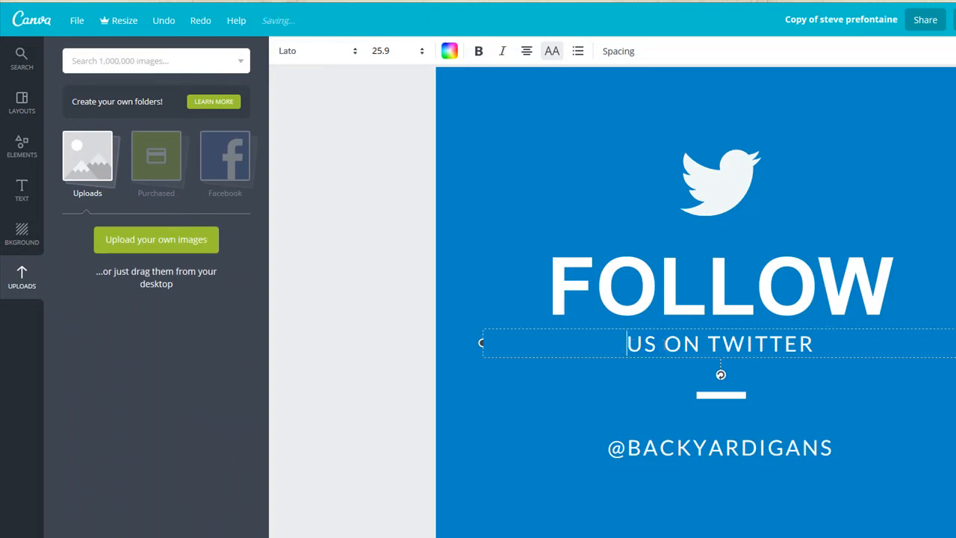
key(Delete)
key(Delete)
key(Delete)
text(ME)
click(623, 448)
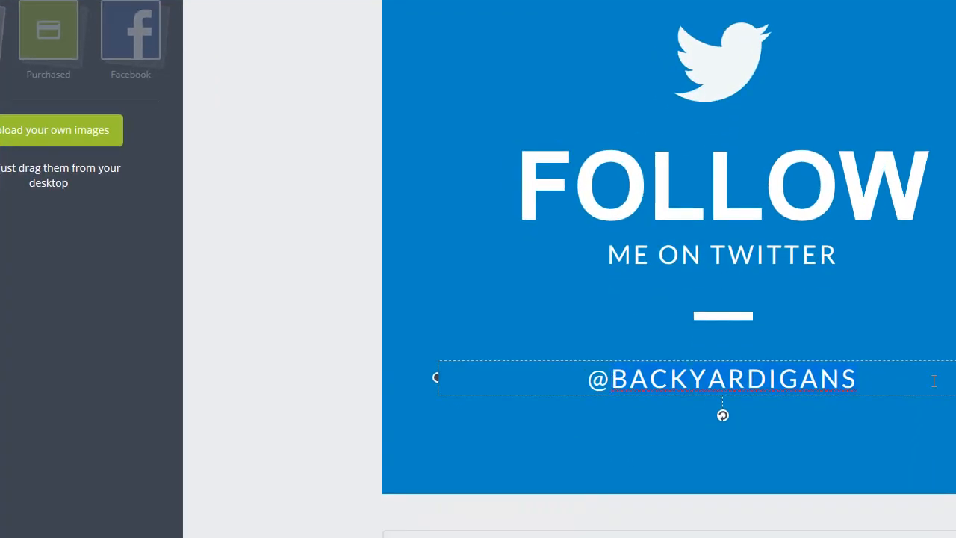
key(ctrl+BackSpace)
text(ISABELLA)
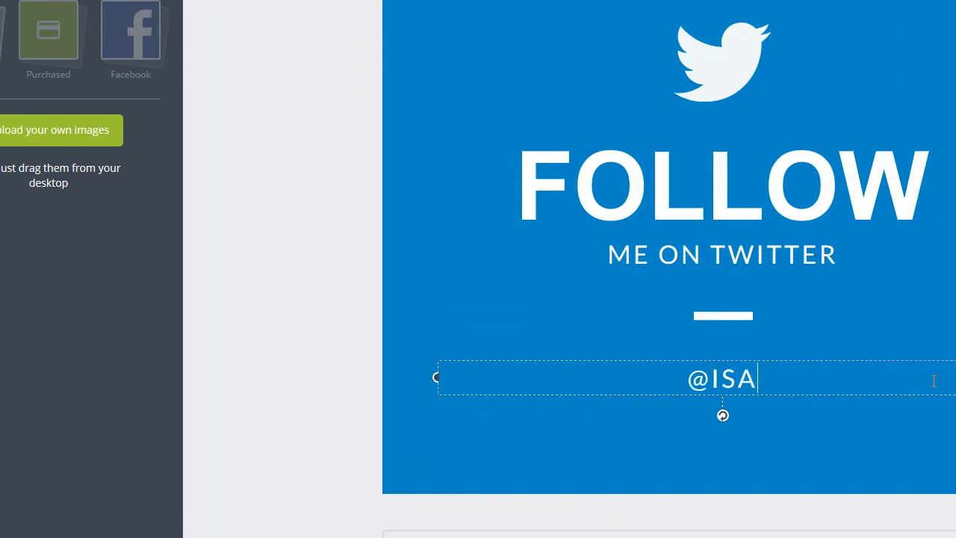
text(_SBP)
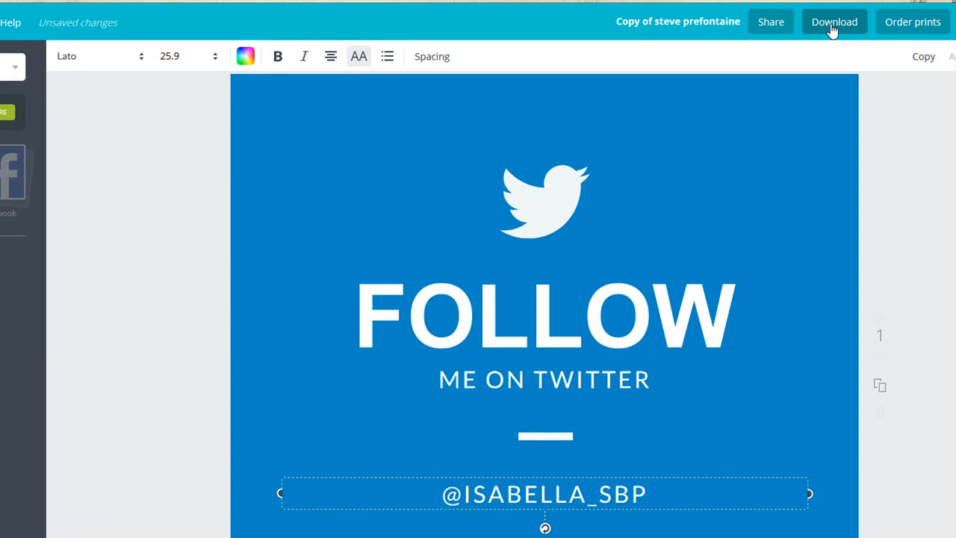
Step: Download the Twitter design as a PNG and choose to save the file instead of opening it
click(833, 28)
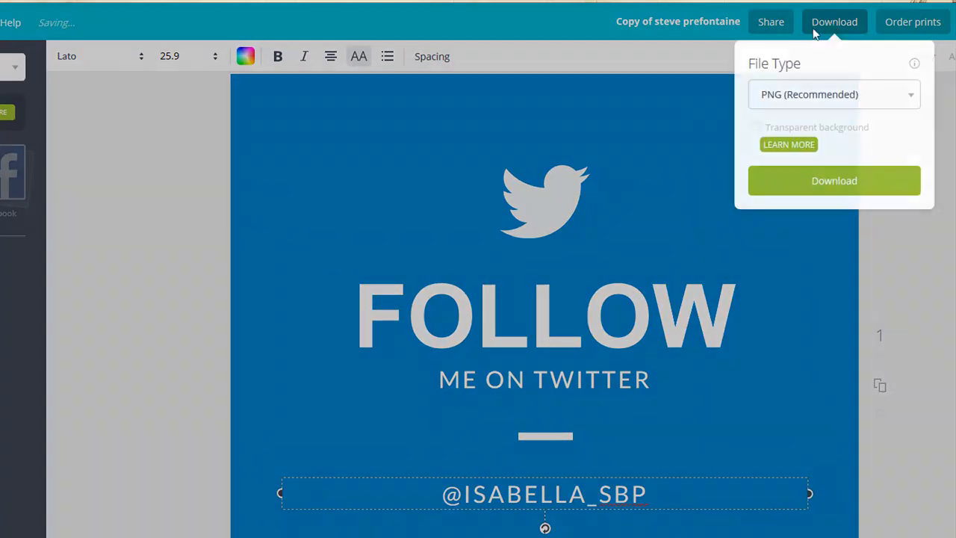
click(842, 184)
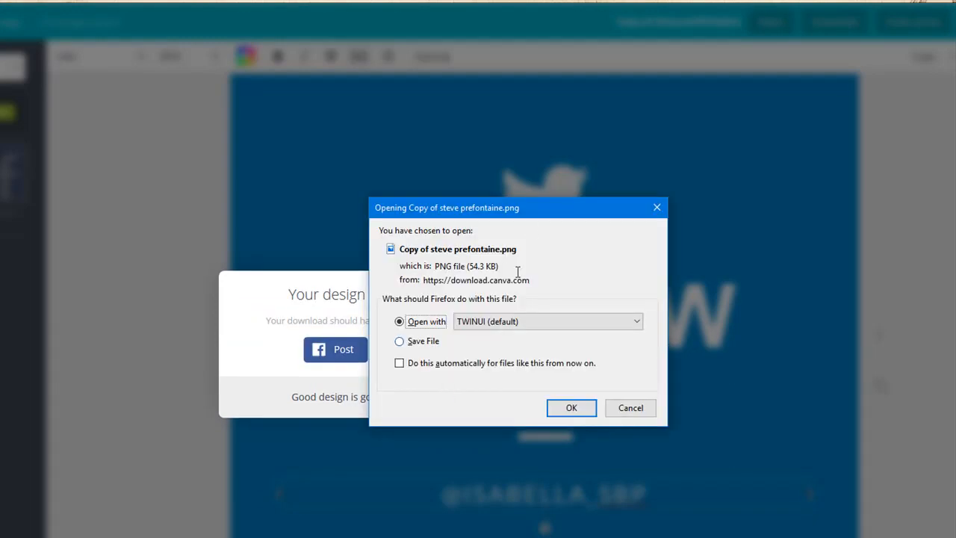
drag(531, 208, 729, 62)
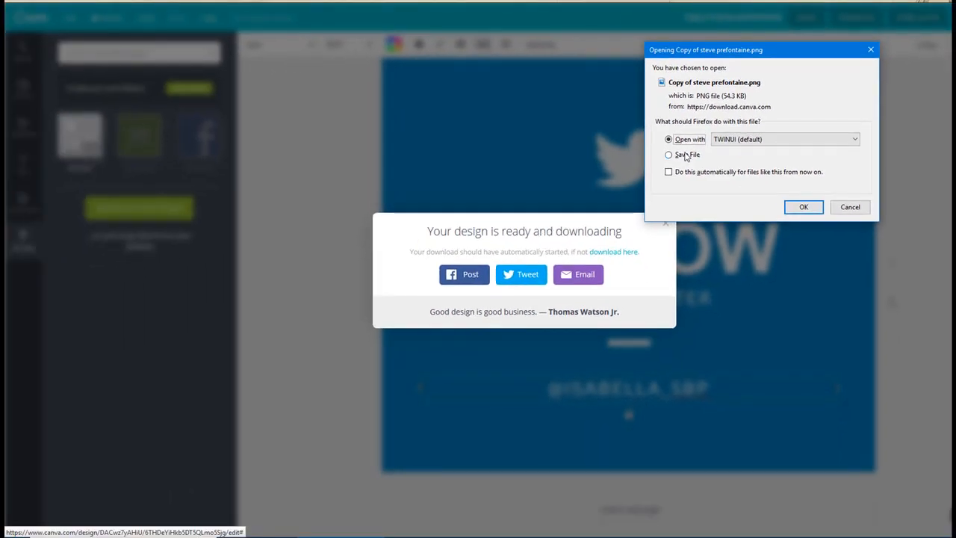
click(686, 155)
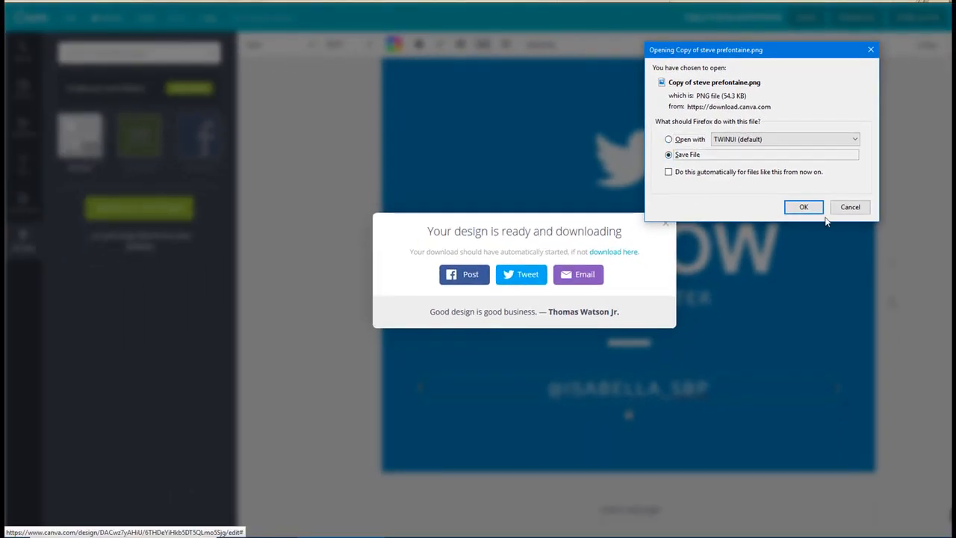
click(801, 207)
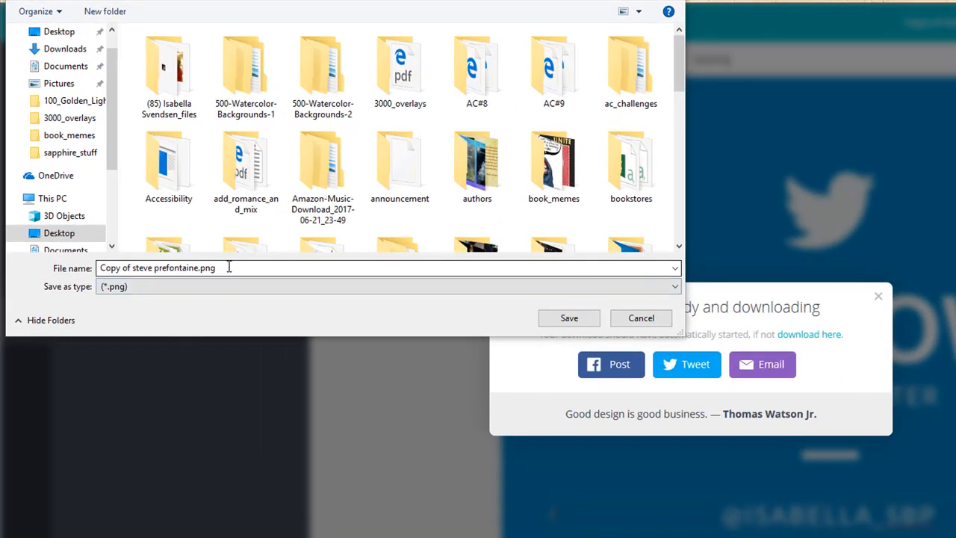
Step: Save the downloaded PNG under the file name twitter and close the download notice
drag(175, 203, 4, 212)
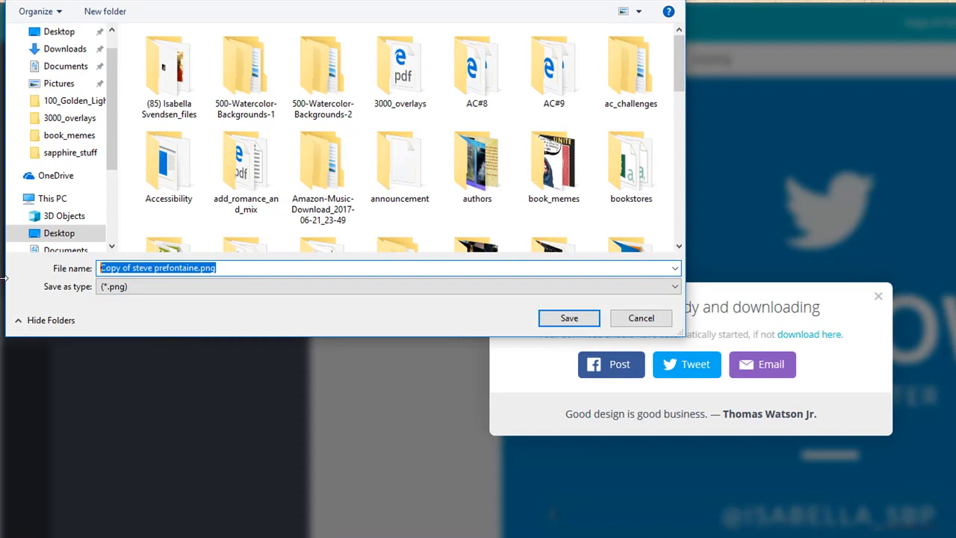
text(twitter)
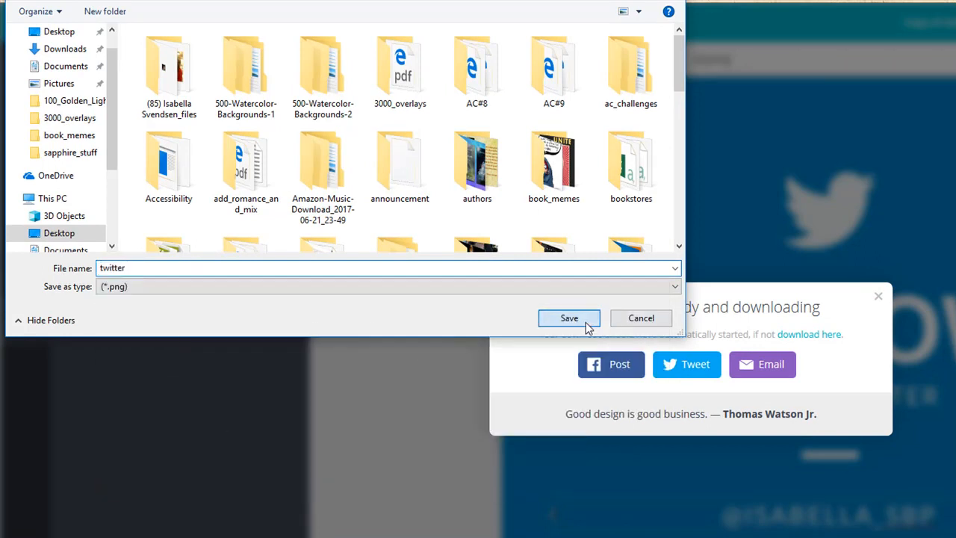
click(583, 322)
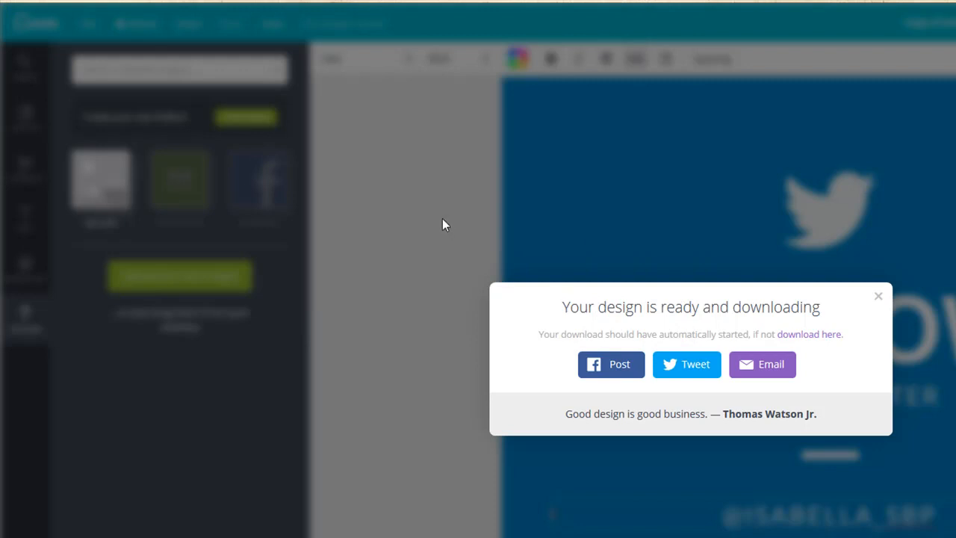
click(878, 297)
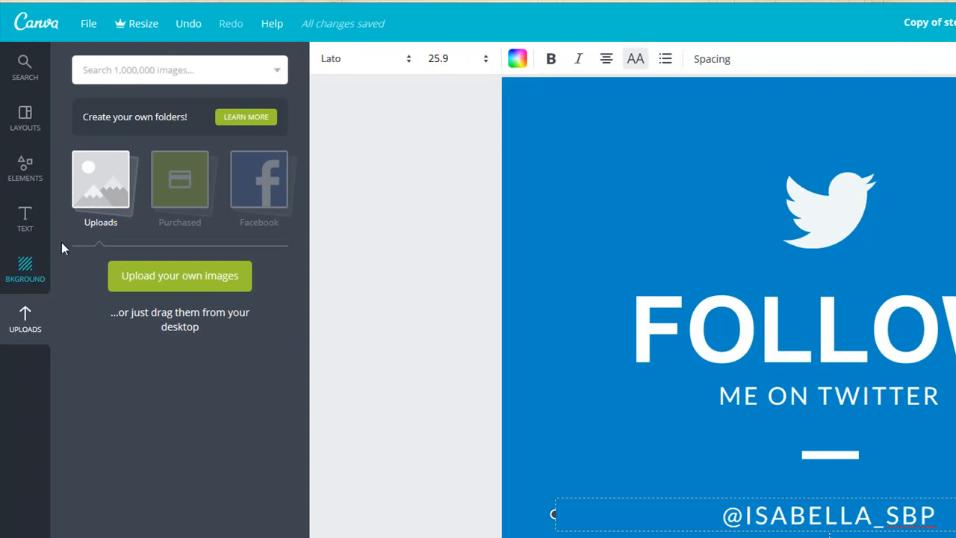
Step: Upload the book cover image "the gate.jpg" from the Desktop to the uploaded images
click(92, 187)
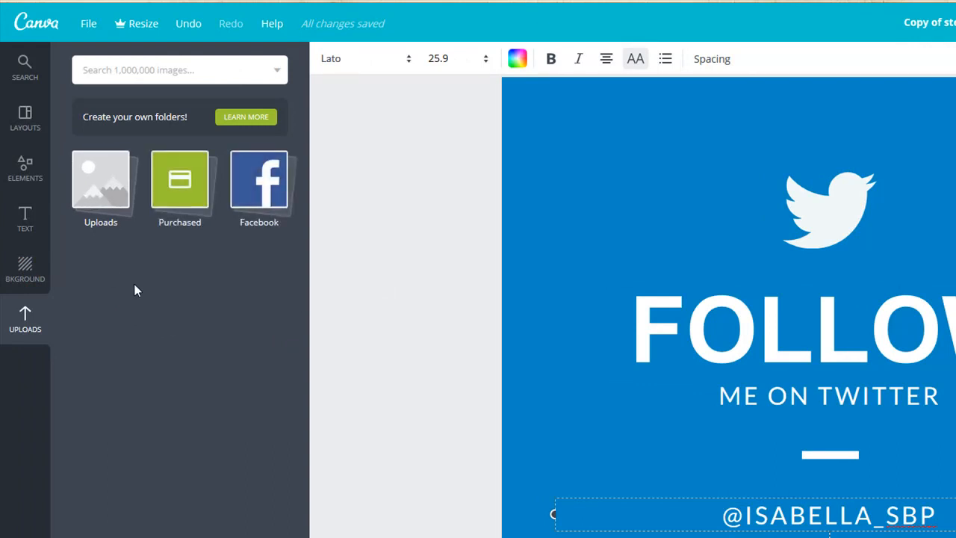
click(99, 203)
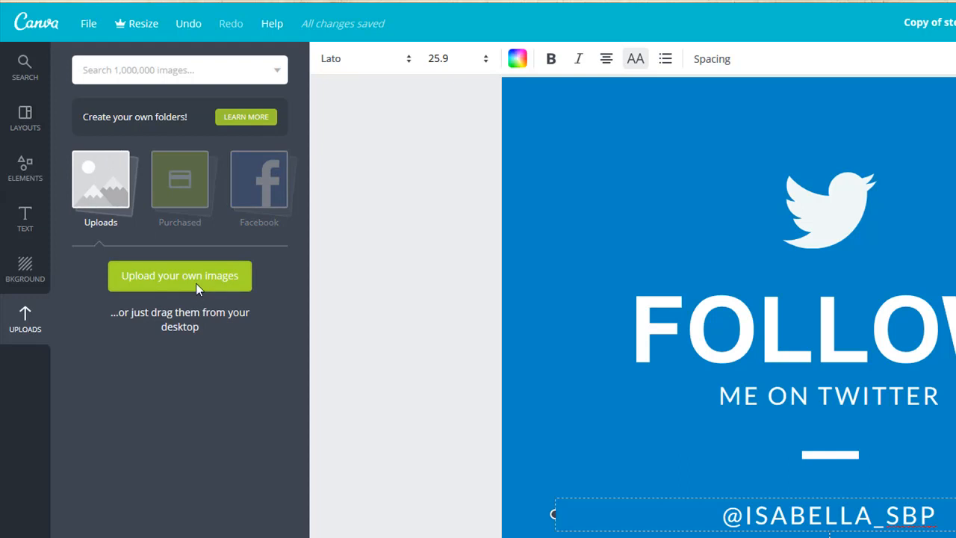
click(198, 290)
scroll(499, 183, down, 5)
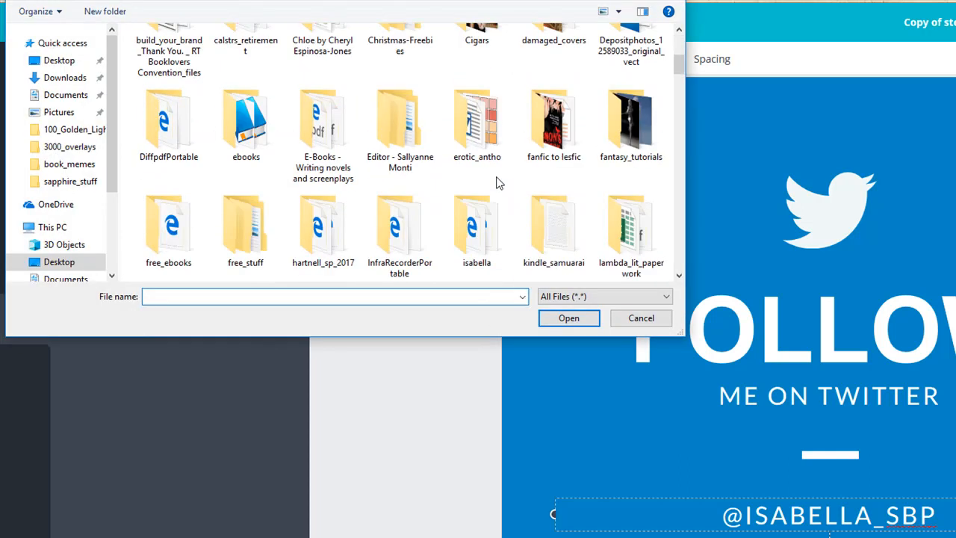
scroll(496, 180, down, 5)
scroll(458, 172, up, 3)
scroll(459, 176, down, 3)
scroll(461, 179, down, 8)
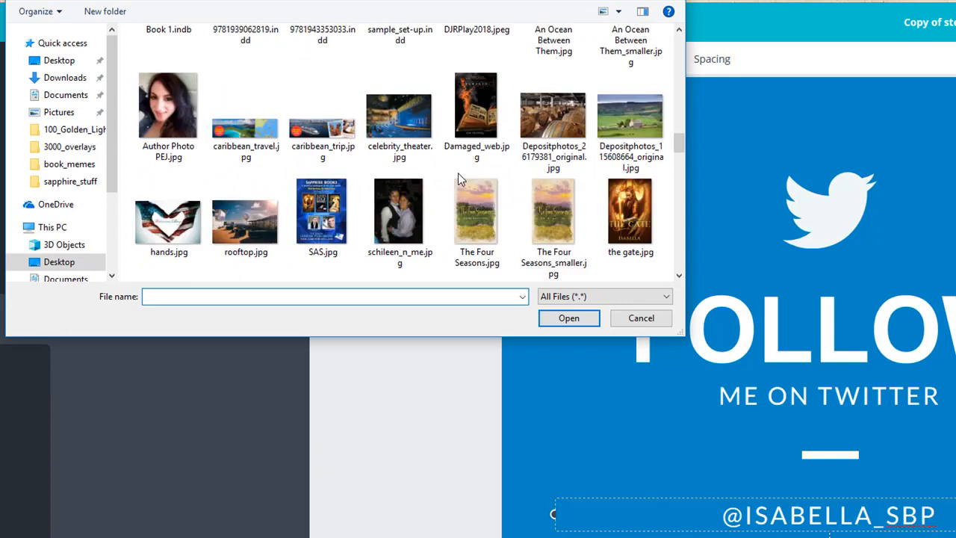
scroll(458, 173, down, 1)
click(630, 119)
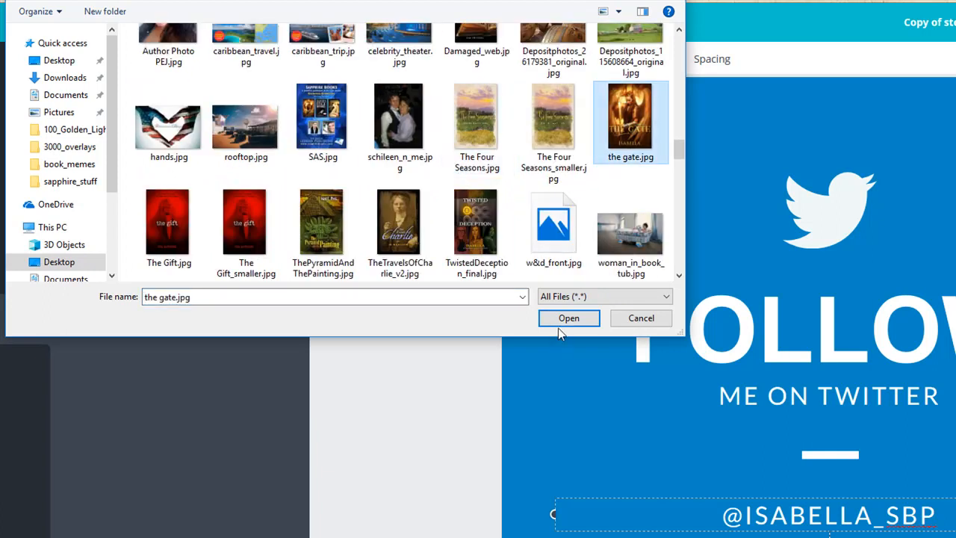
click(590, 320)
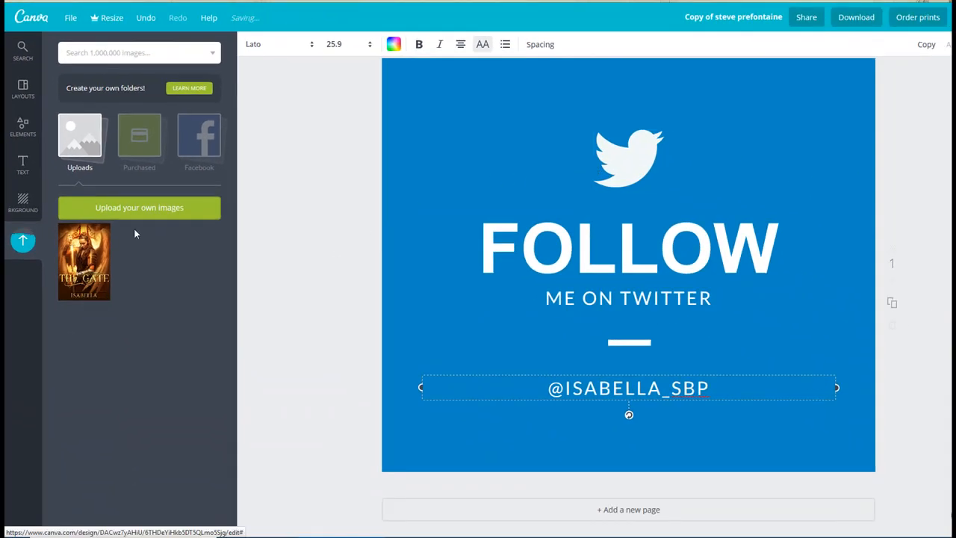
Step: Place the uploaded book cover on the design, shrink it and position it in the page's upper-left area
drag(86, 257, 608, 203)
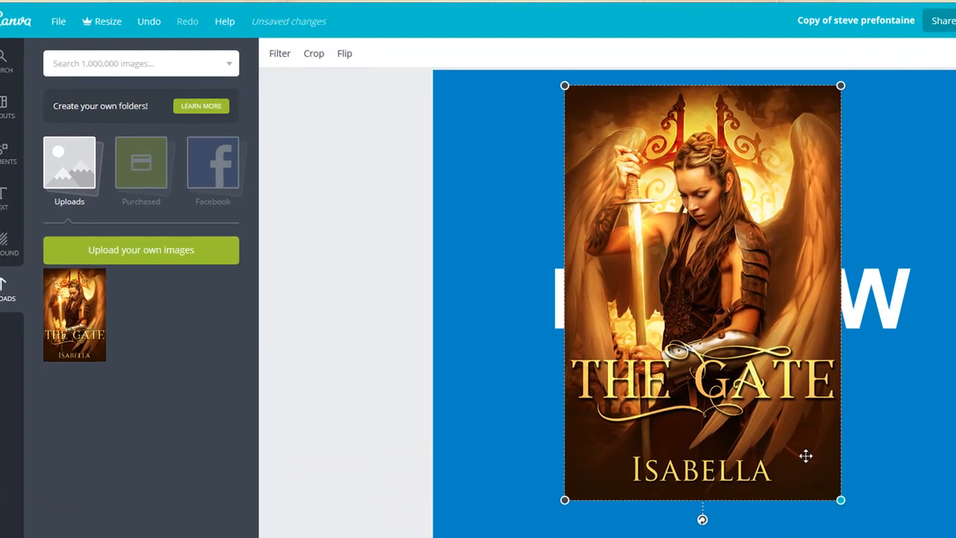
drag(721, 415, 644, 286)
drag(750, 334, 768, 389)
drag(701, 291, 594, 293)
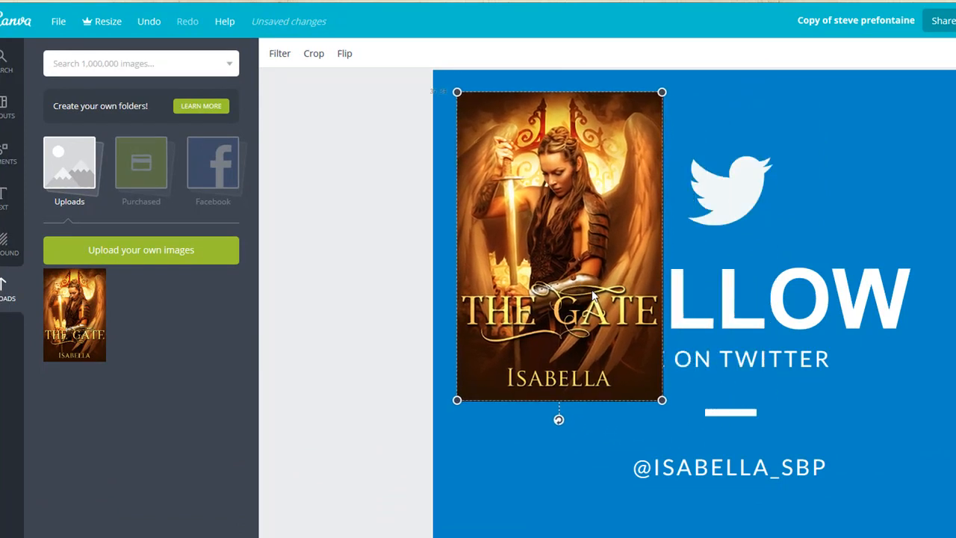
Step: Move the Twitter bird and the FOLLOW headline up and to the right, beside the book cover
click(744, 201)
drag(744, 201, 893, 143)
drag(810, 301, 907, 267)
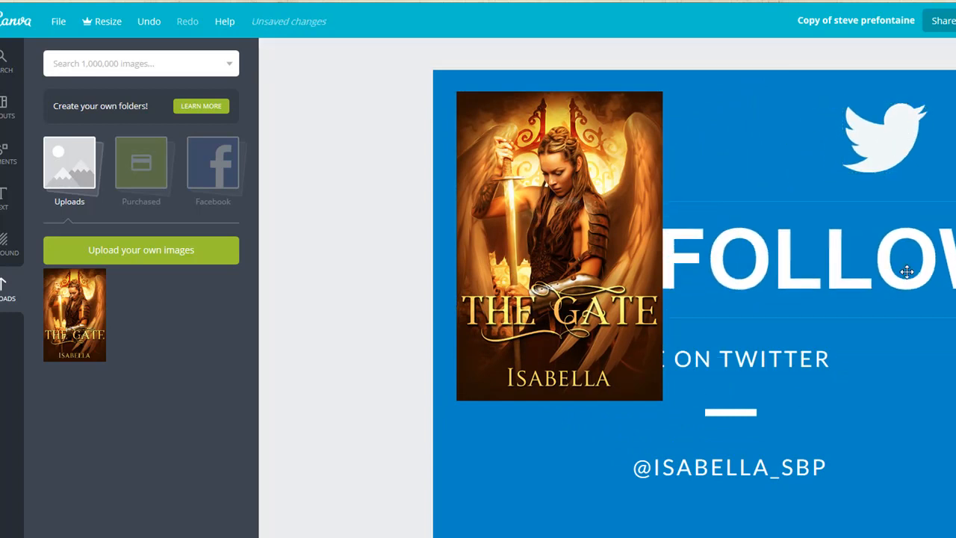
Step: Set the font size of the FOLLOW headline to 80
double_click(698, 257)
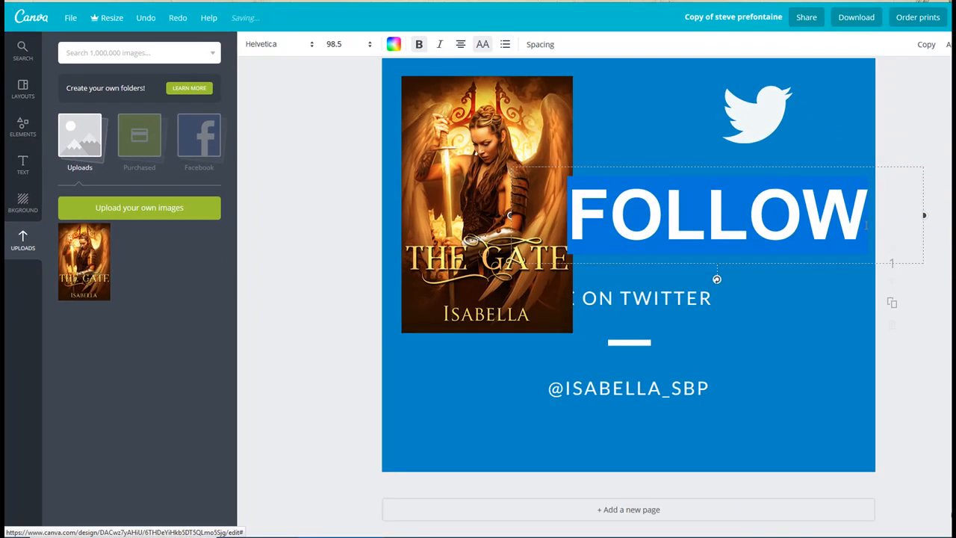
drag(866, 225, 844, 224)
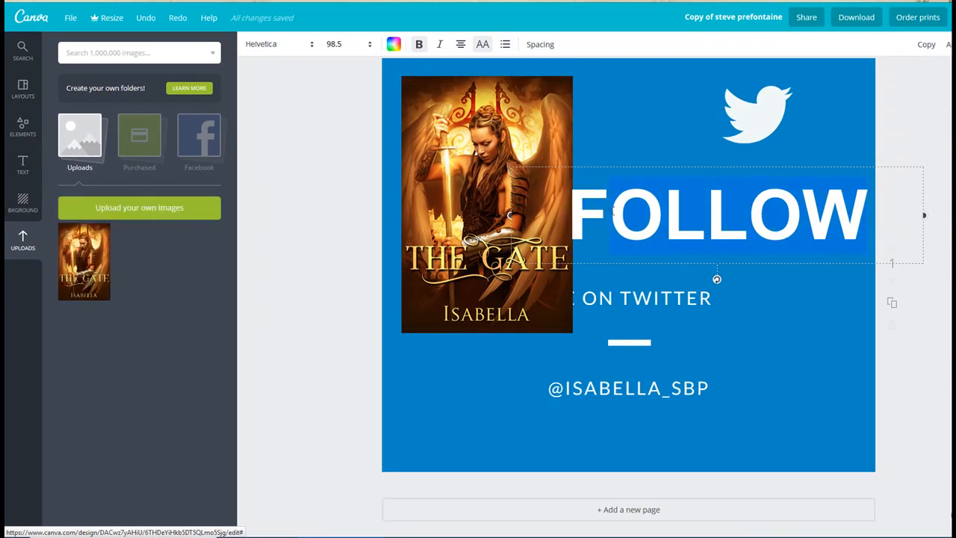
click(371, 46)
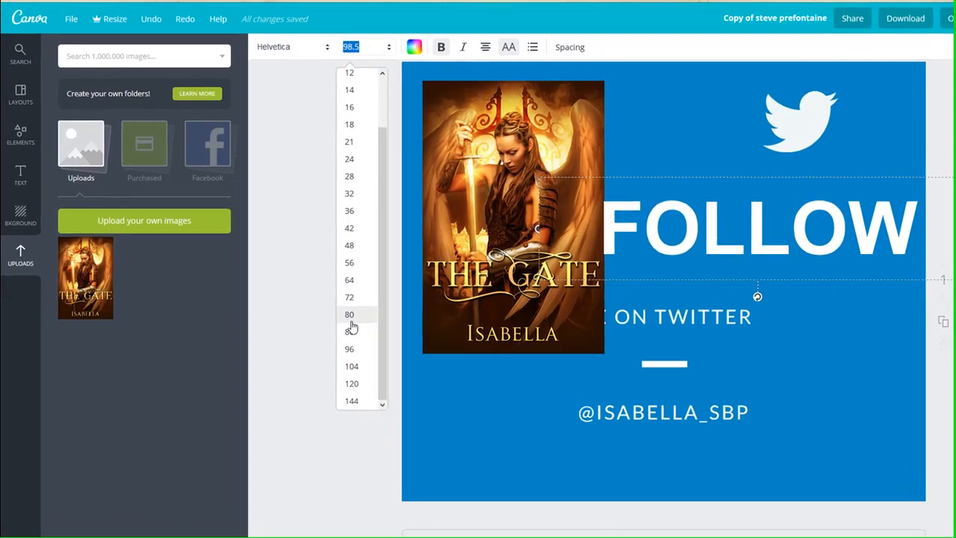
click(333, 296)
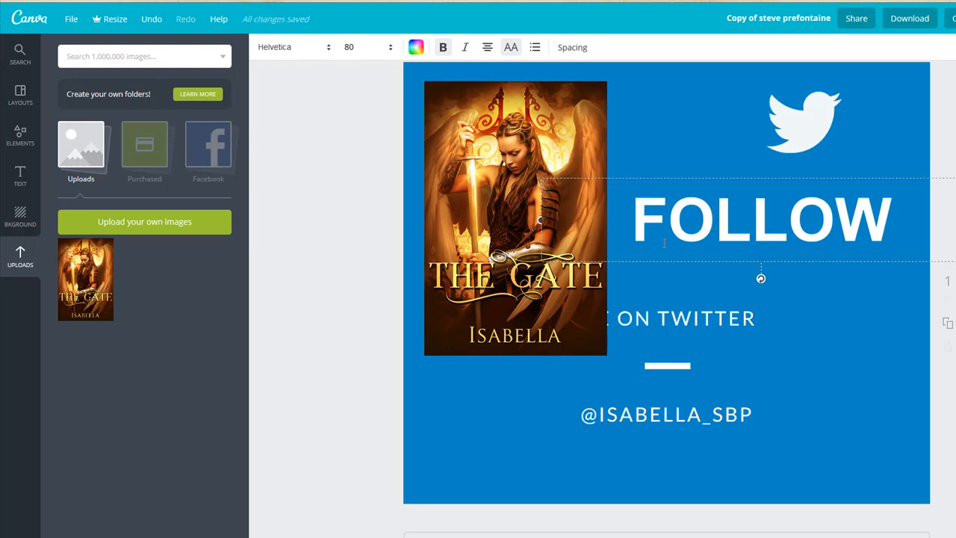
Step: Set the FOLLOW headline's font size to 48 and extend its text to "FOLLOW ME"
drag(892, 227, 650, 229)
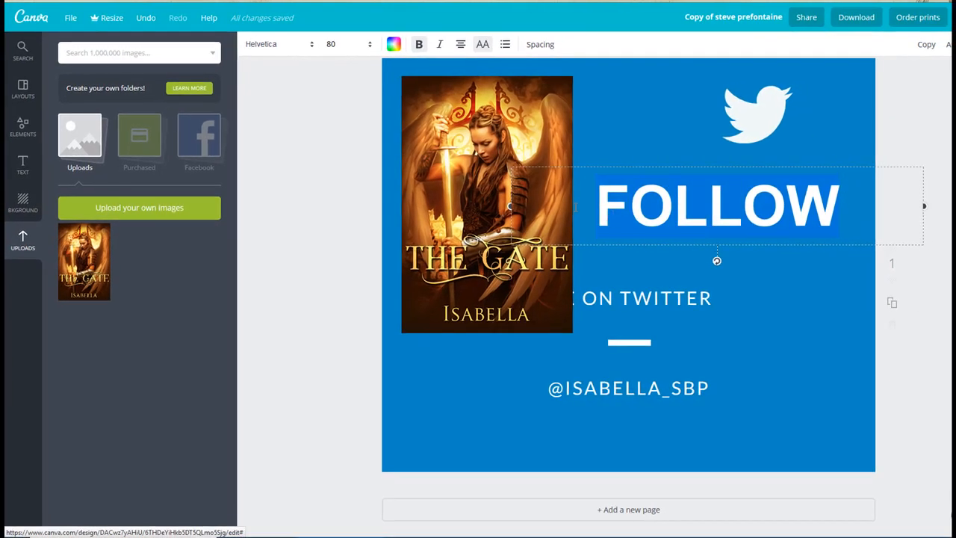
click(331, 44)
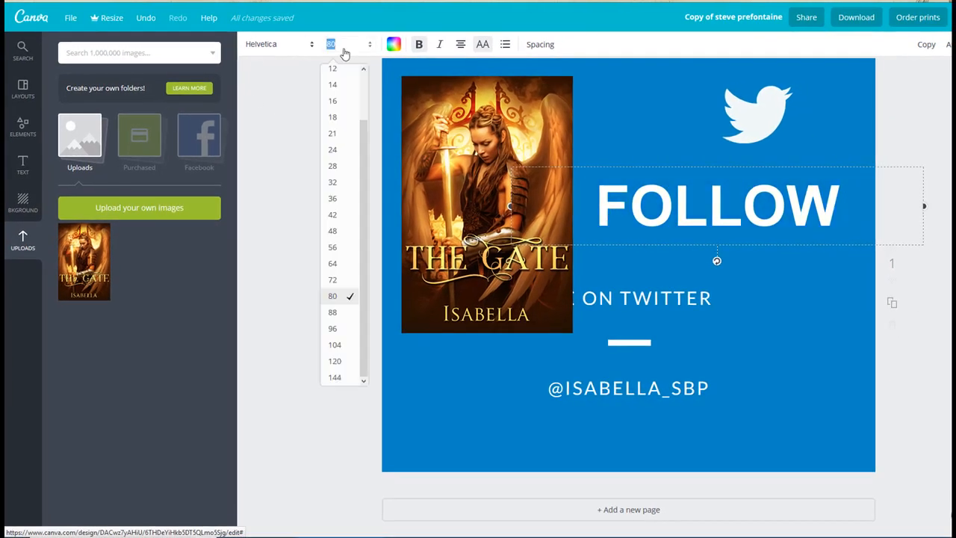
click(334, 230)
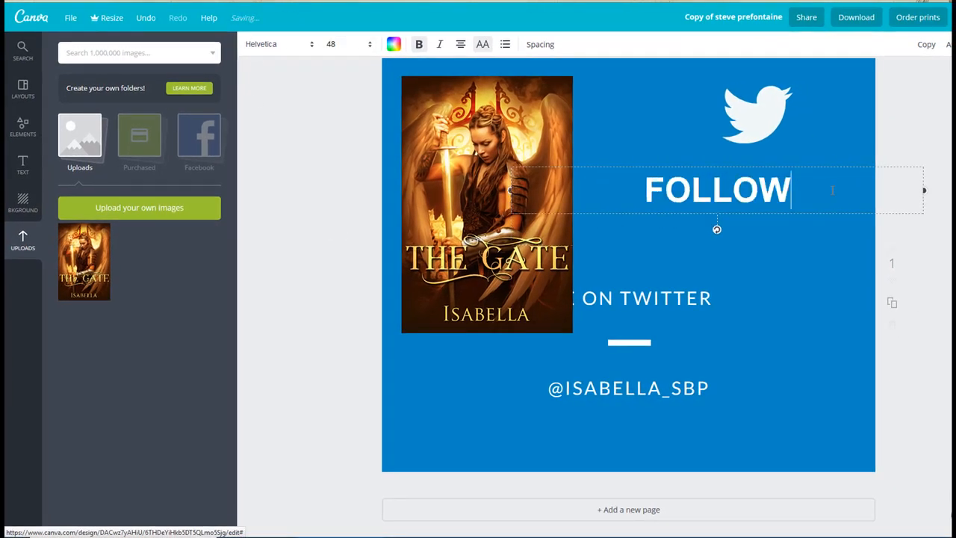
text(ME)
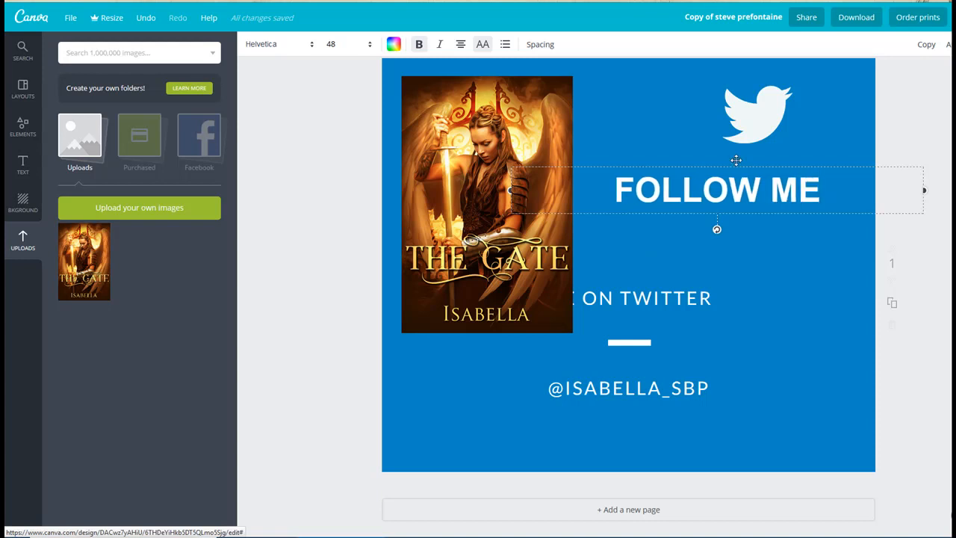
Step: Move the "ME ON TWITTER" line beneath the FOLLOW ME headline and shift the Twitter bird left to centre it above
drag(638, 313, 731, 261)
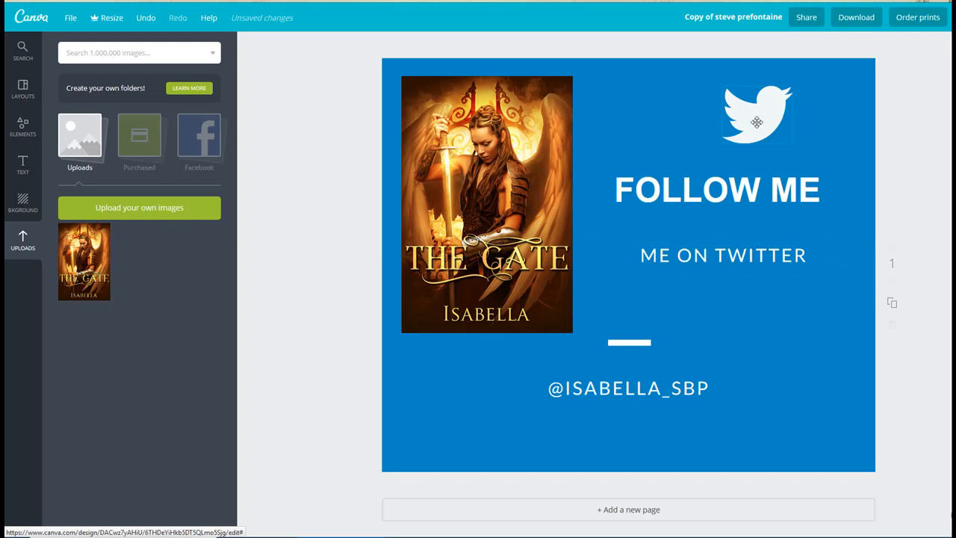
drag(758, 107, 725, 108)
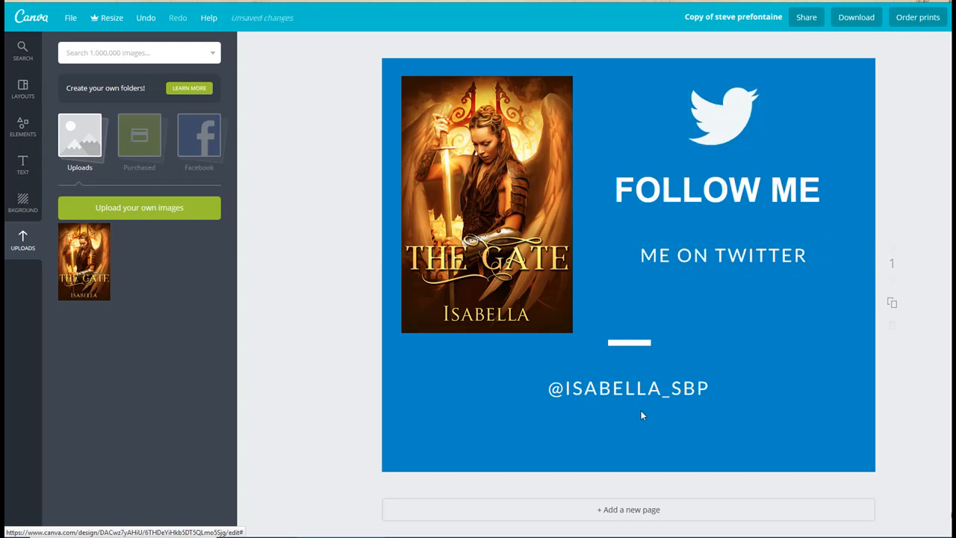
drag(630, 342, 729, 303)
drag(665, 386, 710, 366)
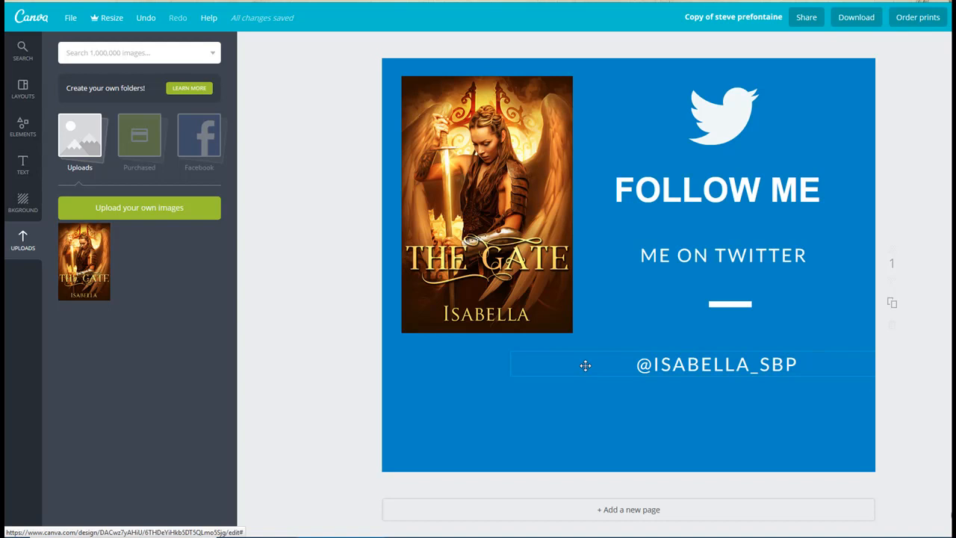
Step: Try orange, several greys and coral red from the default palette as the post's background colour
click(517, 413)
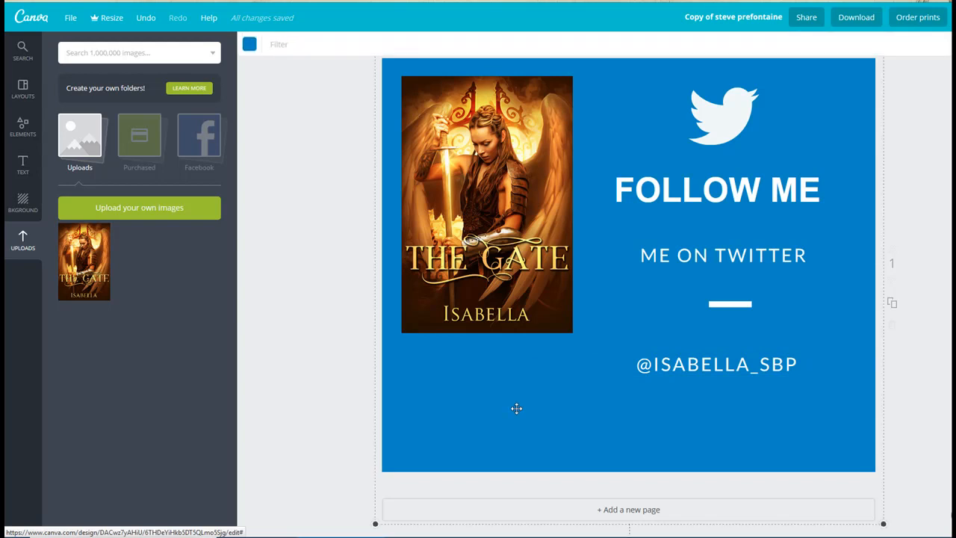
click(250, 44)
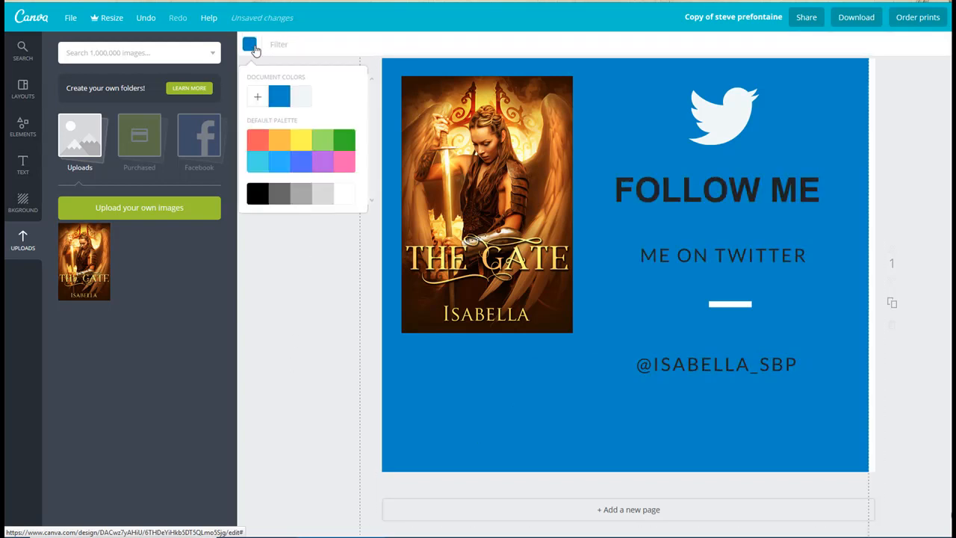
click(275, 140)
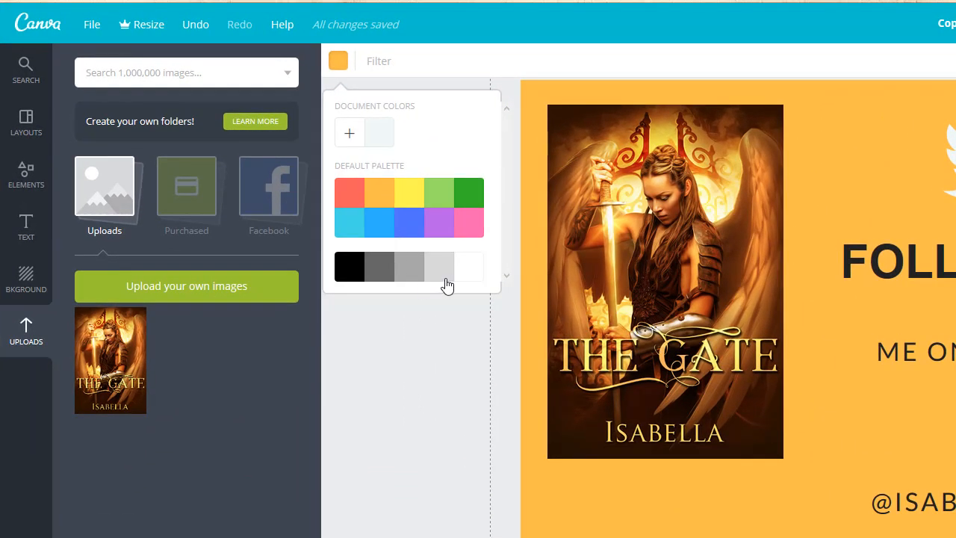
click(444, 278)
click(407, 280)
click(383, 279)
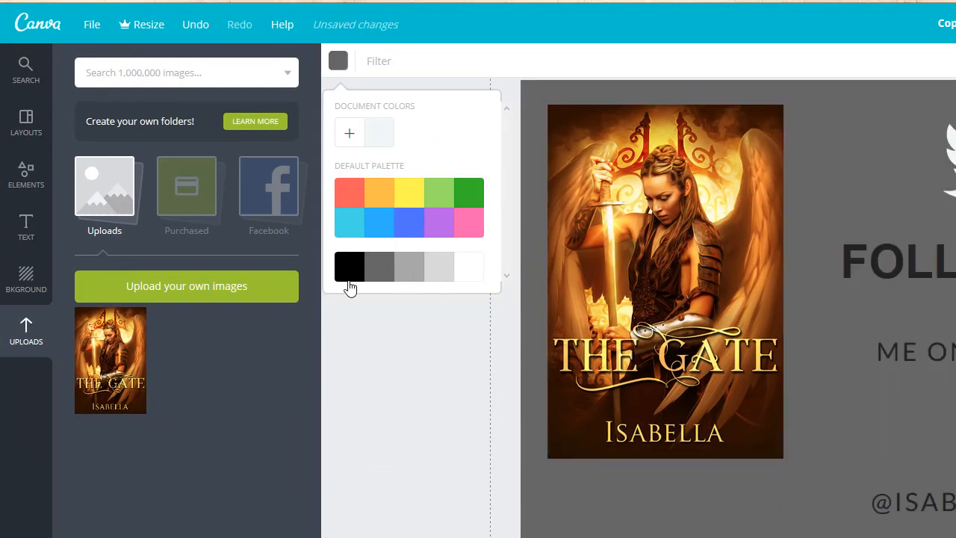
click(353, 195)
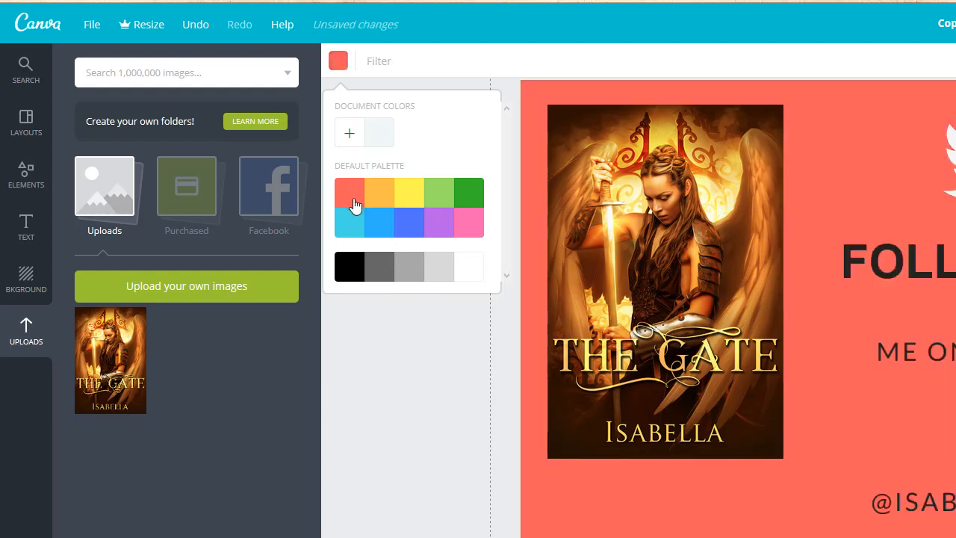
Step: Try custom blue and yellow shades for the background, then choose the orange with colour code fec130
click(349, 133)
mouse_move(478, 251)
mouse_down()
mouse_move(455, 240)
mouse_move(461, 271)
mouse_move(492, 249)
mouse_up()
mouse_move(410, 197)
mouse_down()
mouse_move(389, 190)
mouse_move(381, 204)
mouse_up()
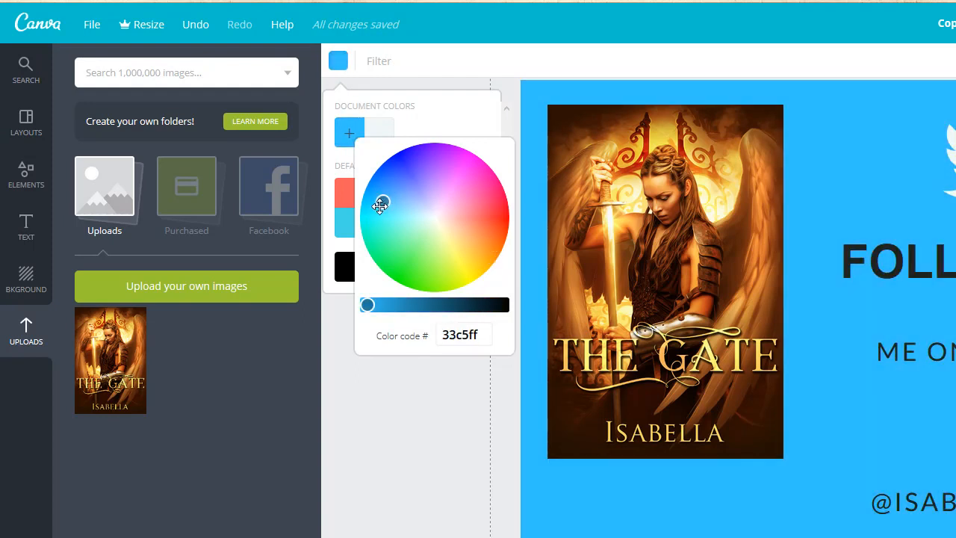
click(415, 162)
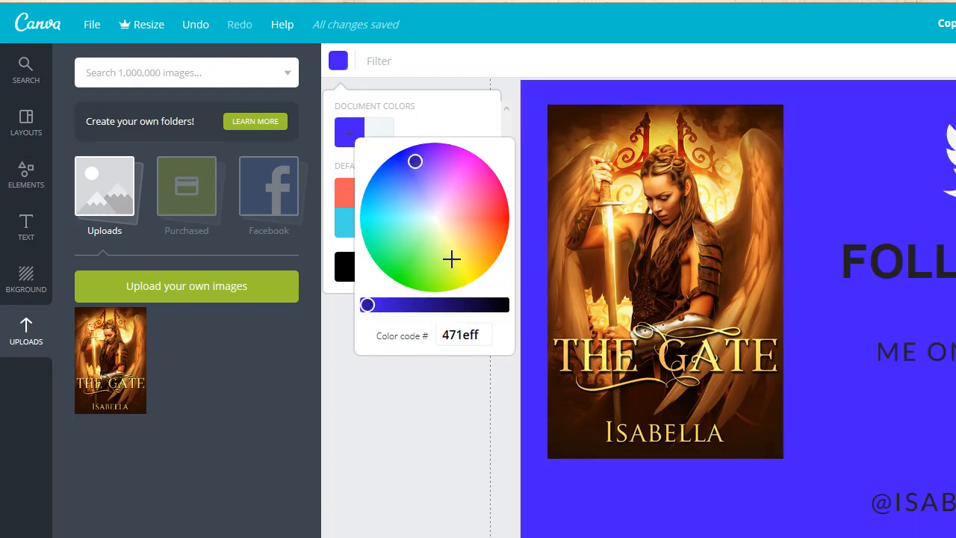
click(455, 254)
click(463, 265)
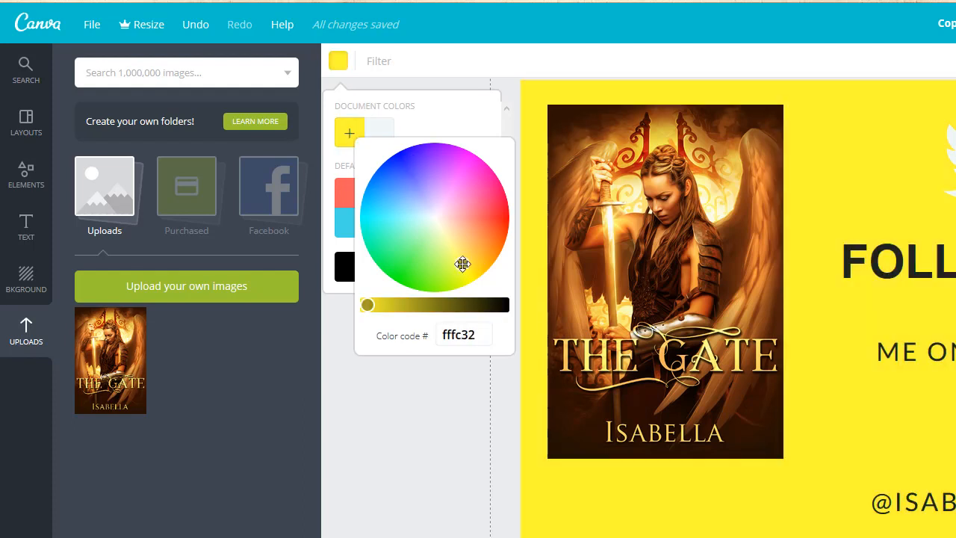
click(474, 255)
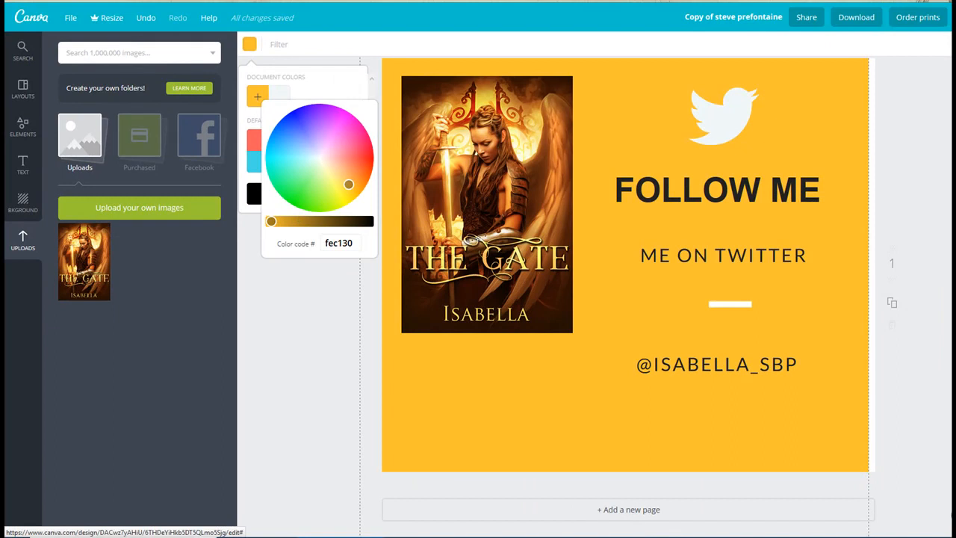
Step: Darken the custom orange background to a deep golden brown and close the colour picker
drag(271, 221, 281, 221)
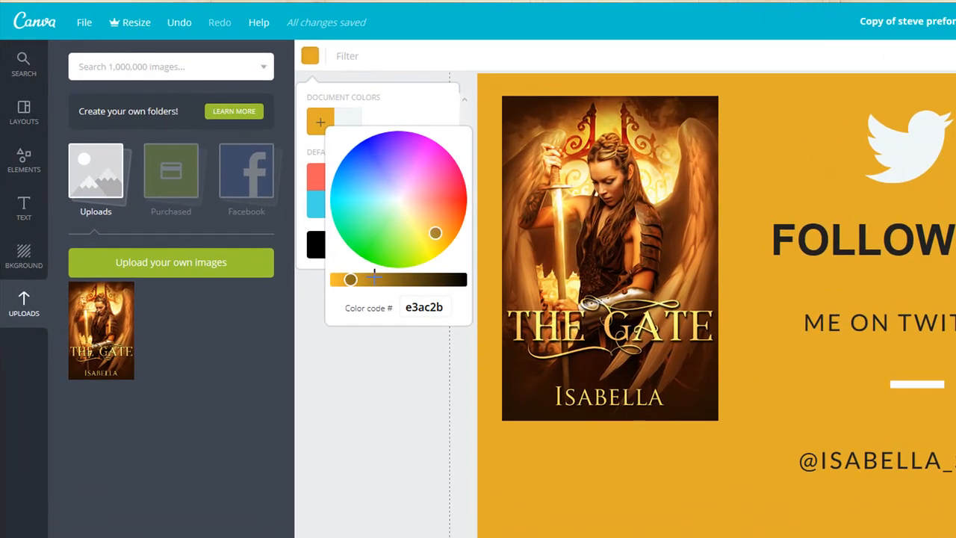
drag(349, 279, 362, 279)
click(354, 494)
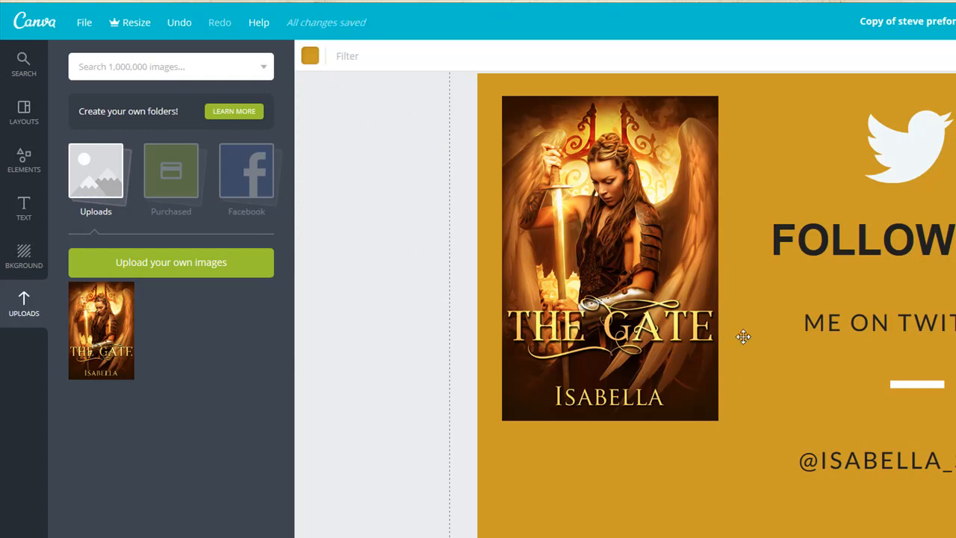
Step: Make a copy of the Twitter-follow design and return to the overview of all designs
click(84, 23)
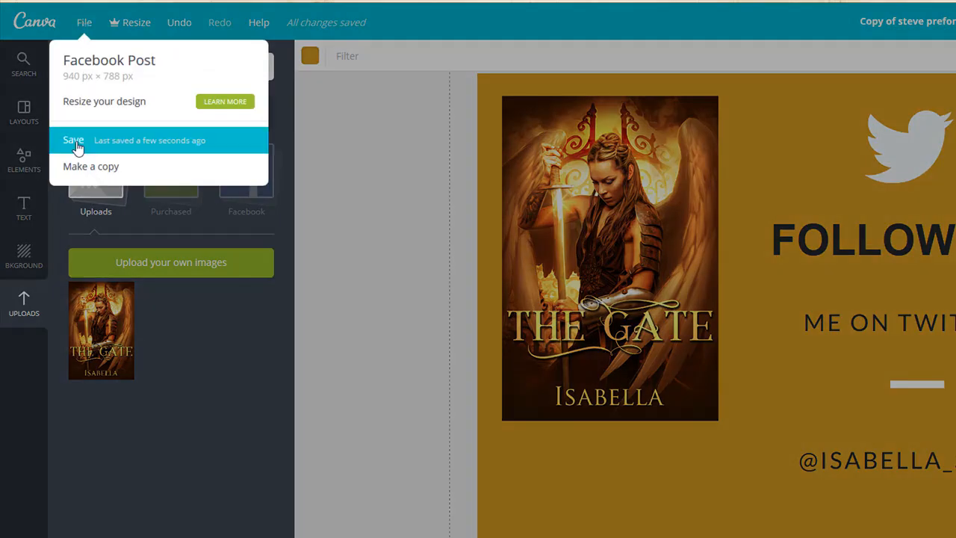
click(95, 180)
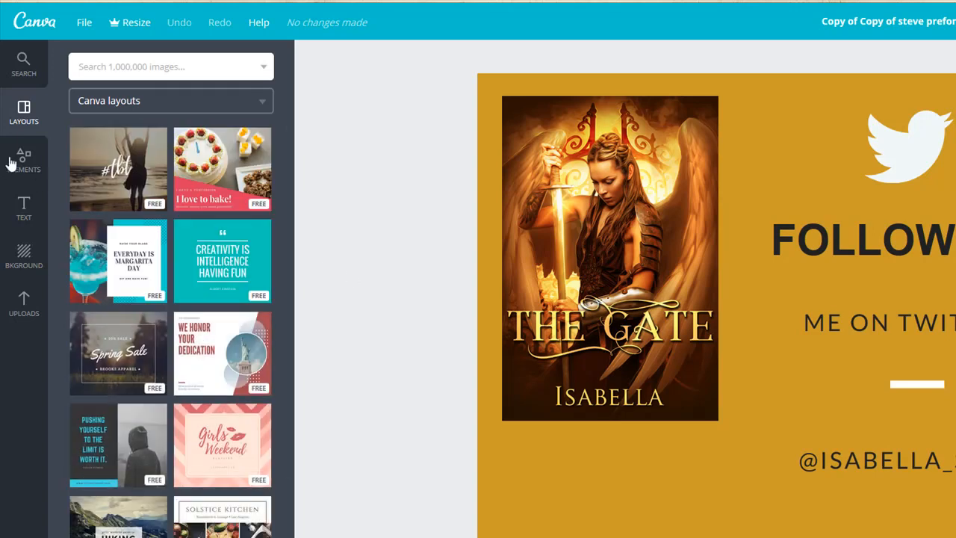
click(25, 30)
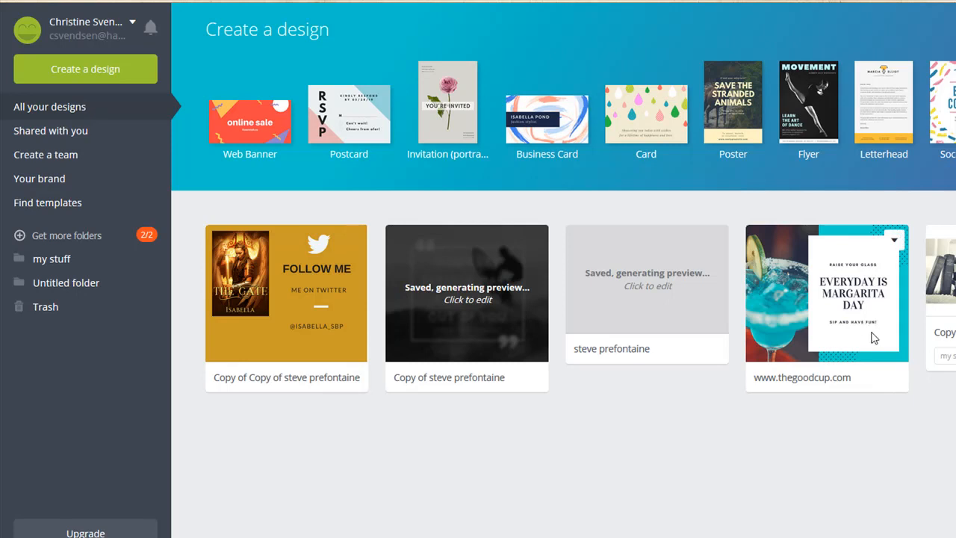
Step: Show the full range of design types and start a new Twitter Post design
click(889, 385)
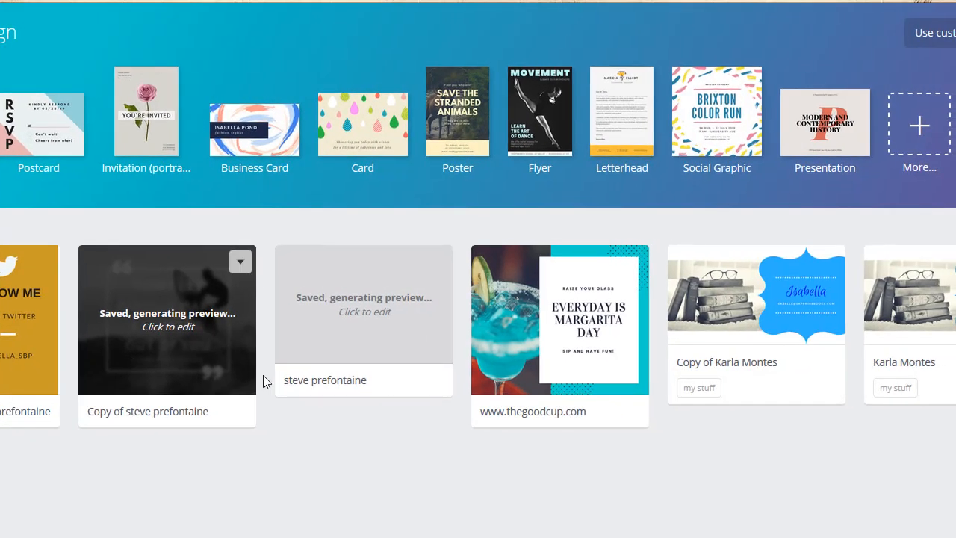
click(913, 125)
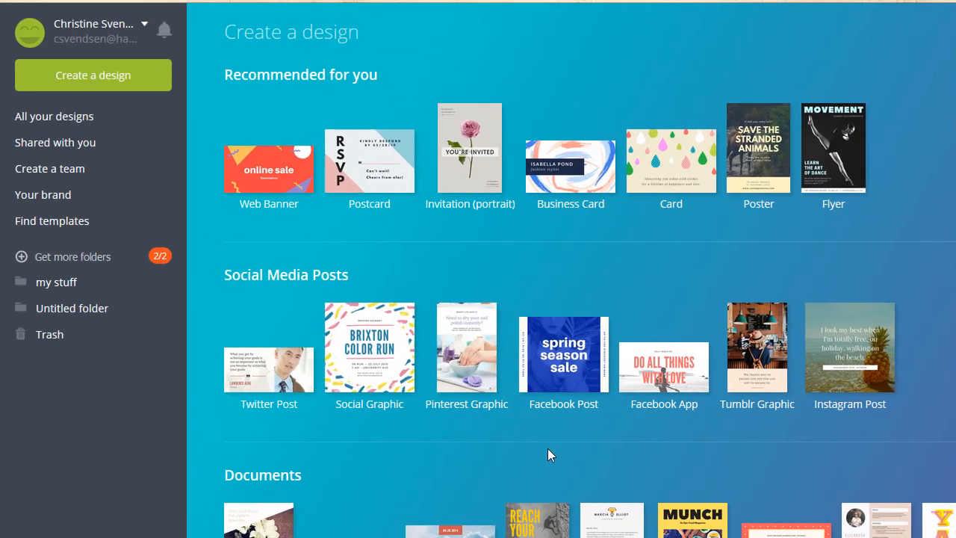
click(280, 377)
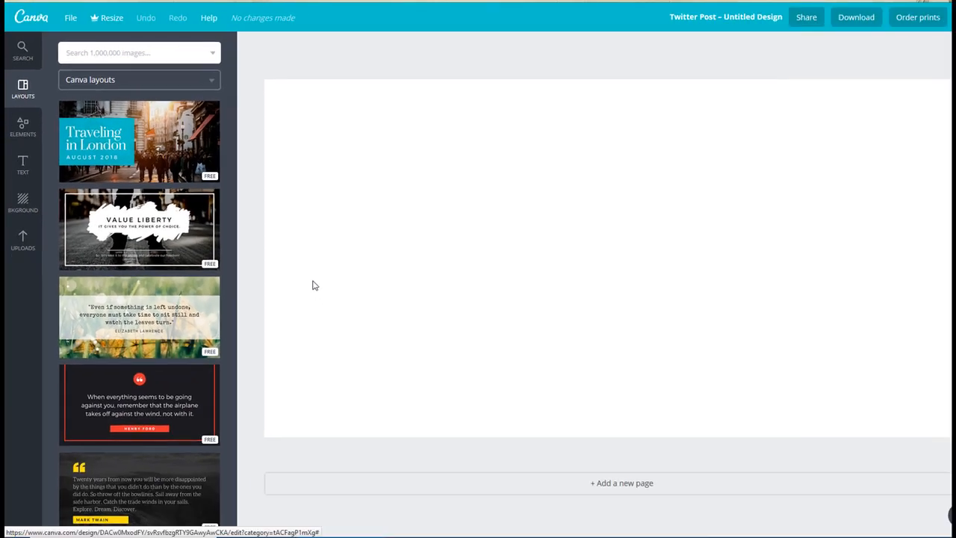
Step: Try the "Traveling in London" and "Value Liberty" layouts, then apply the "Even if something is left undone" quote layout
click(192, 153)
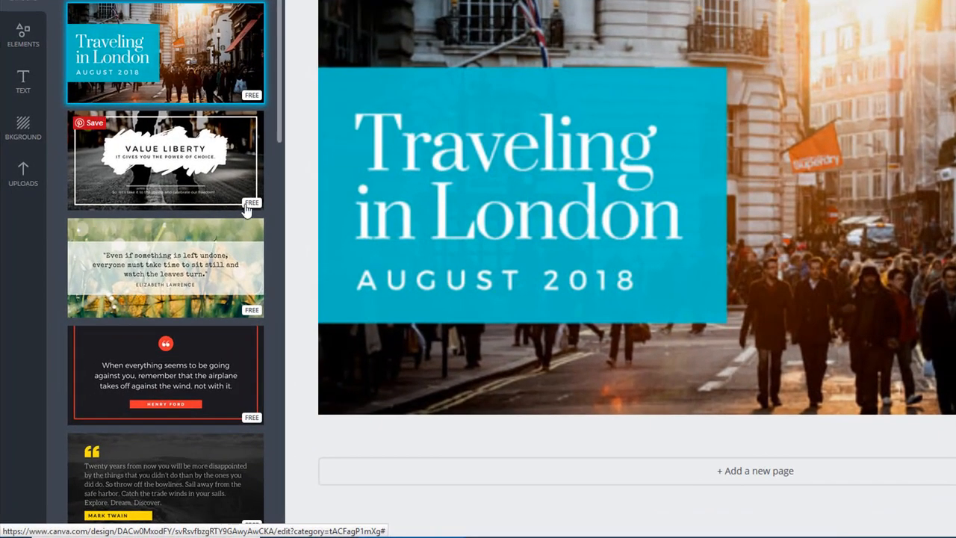
click(241, 207)
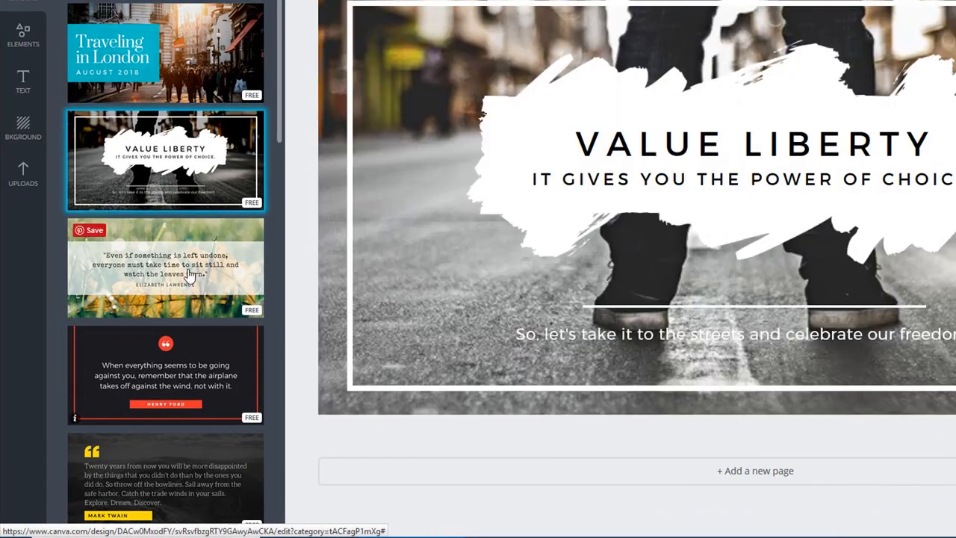
click(188, 291)
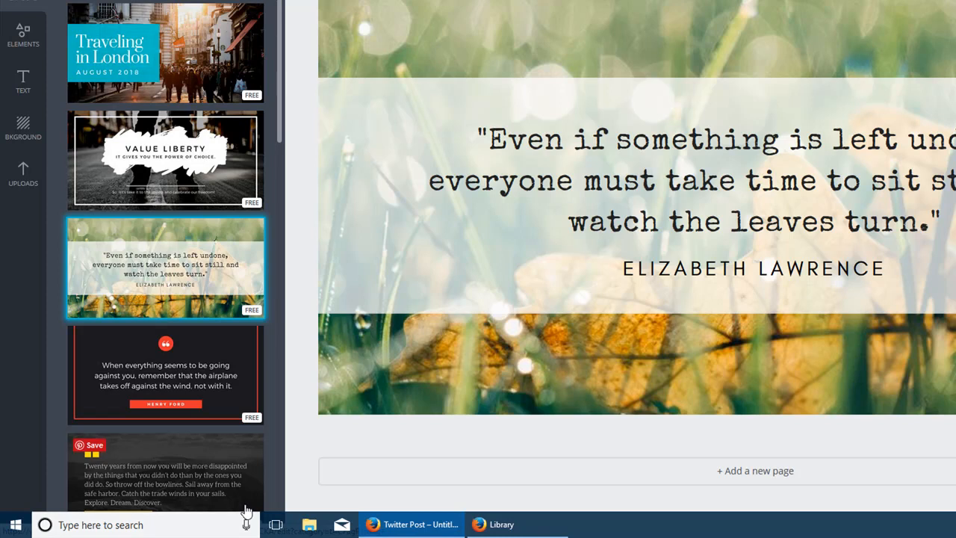
Step: Browse the remaining ready-made layouts for the Twitter Post
scroll(167, 396, down, 6)
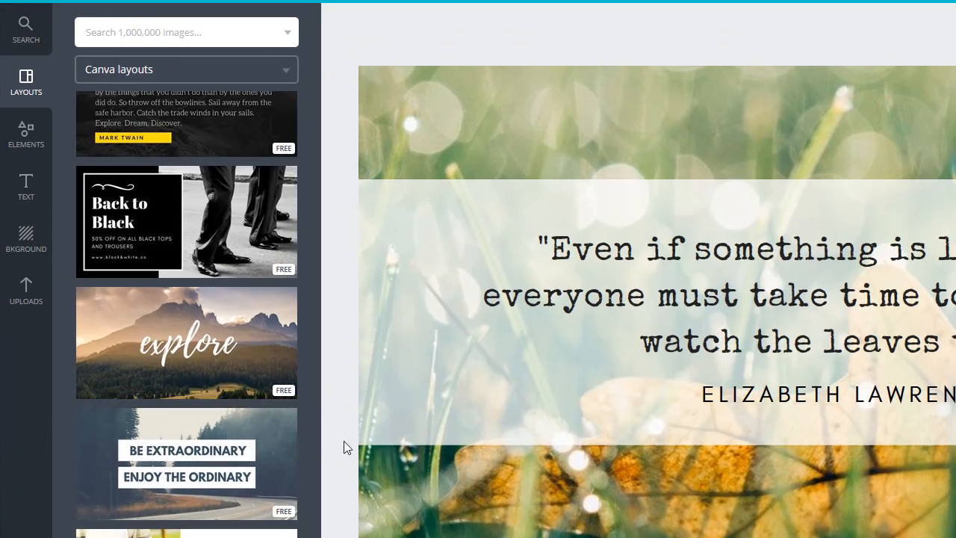
scroll(271, 444, down, 8)
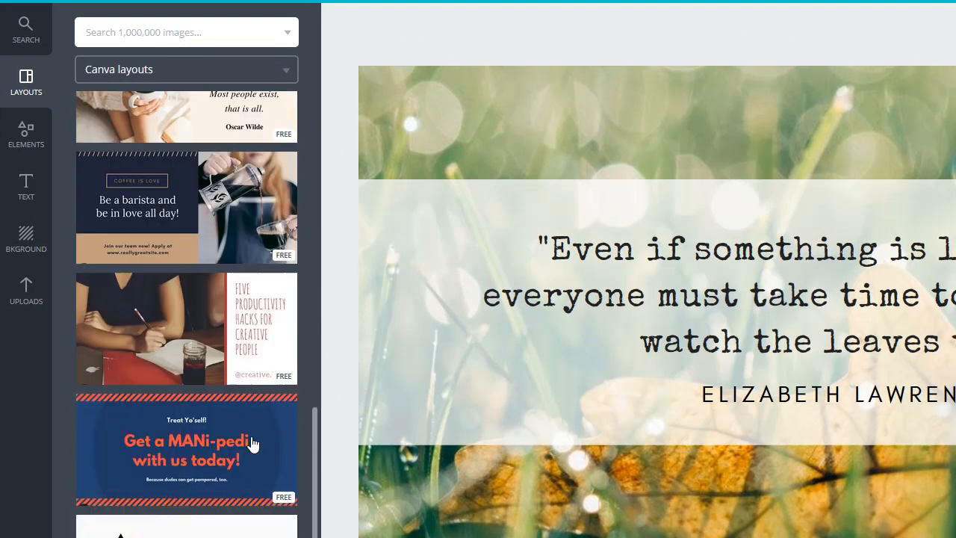
scroll(252, 444, down, 4)
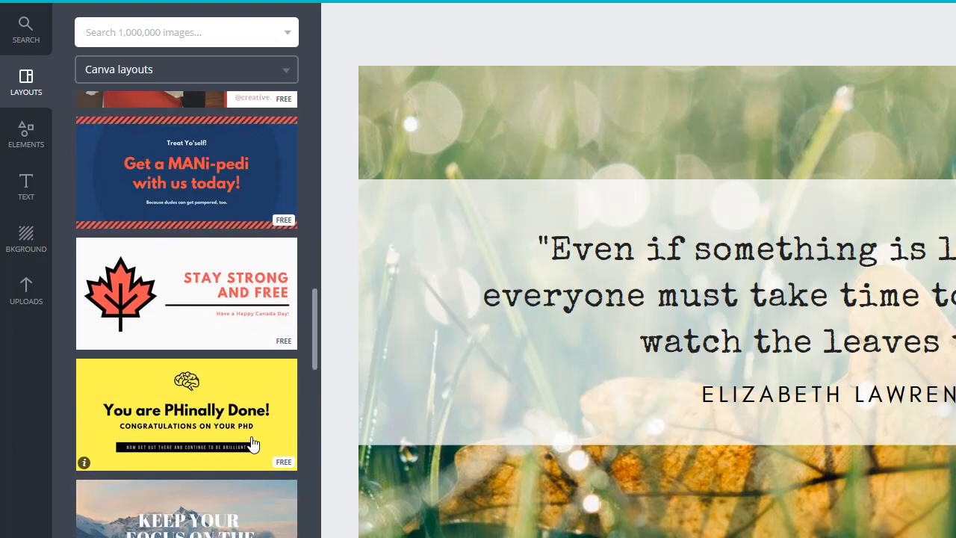